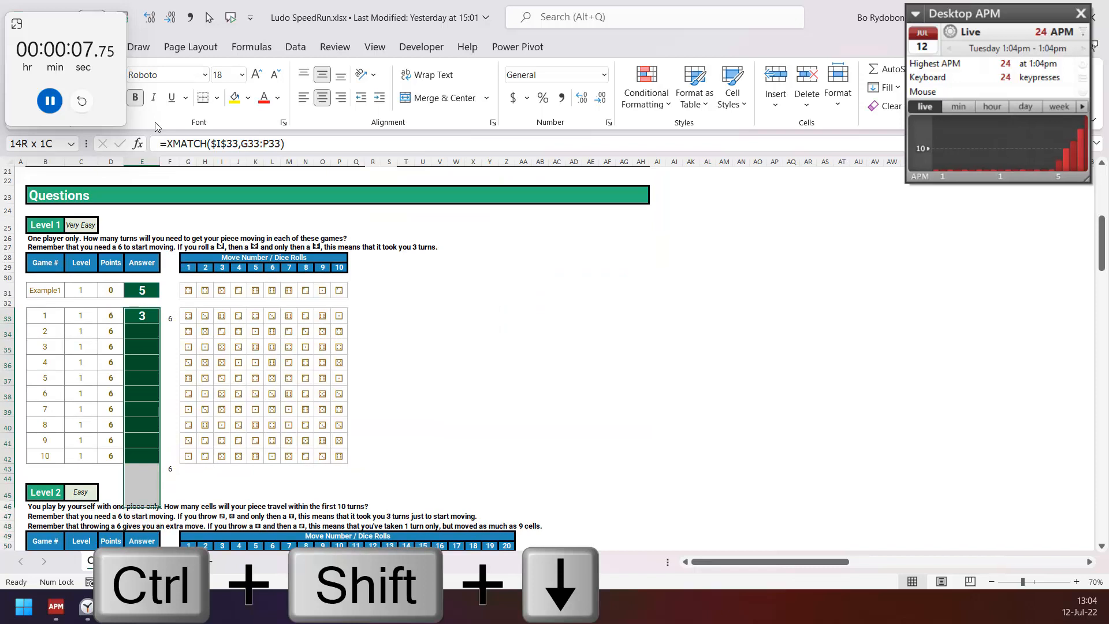
Fill the Level 1 XMATCH answer formula down through E33:E42.
key("ctrl+d")
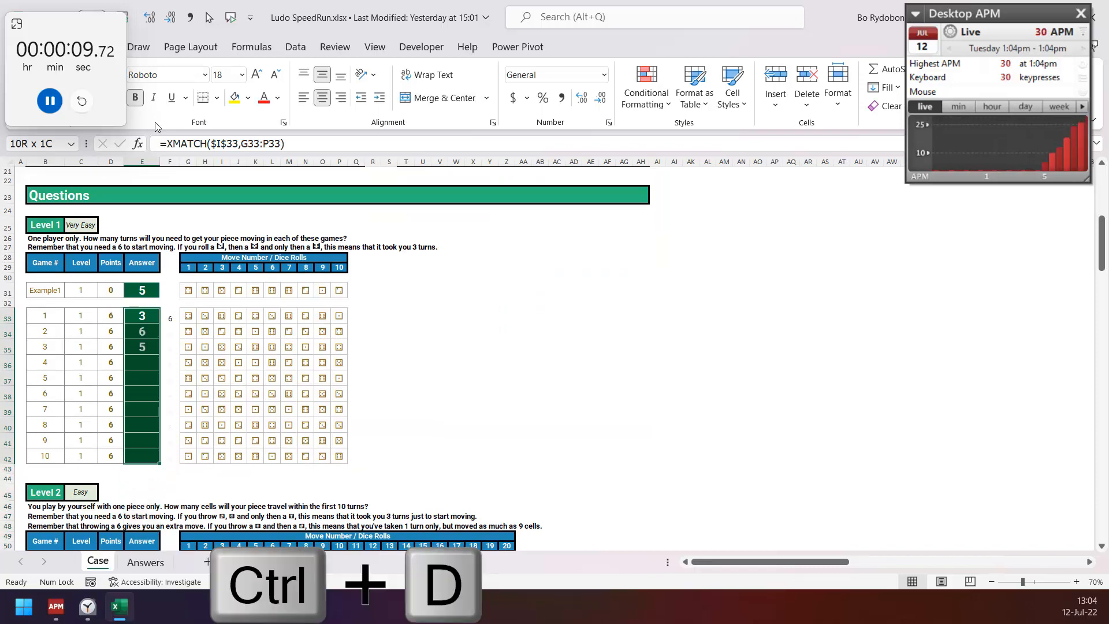
Enter =UNICODE(G54:Z73)-9855 in AB54 to convert the Level 2 dice symbols to numbers.
key("ctrl+Down")
key("ctrl+Down")
key("ctrl+Down")
key("Right")
key("Right")
key("ctrl+Down")
key("ctrl+Right")
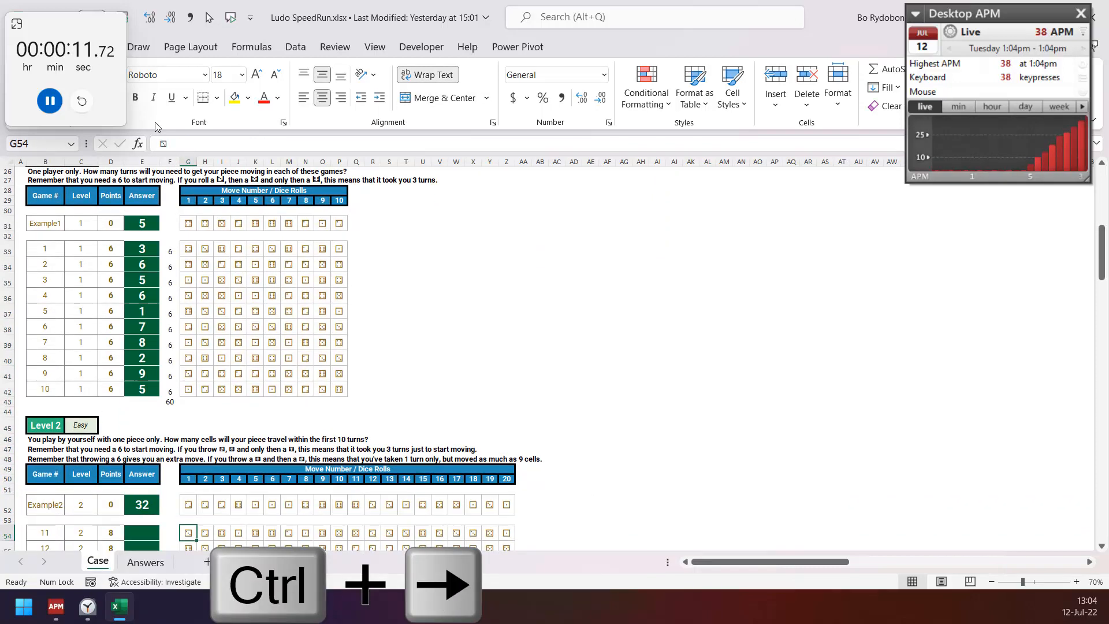
key("Right")
key("Right")
type("=unico")
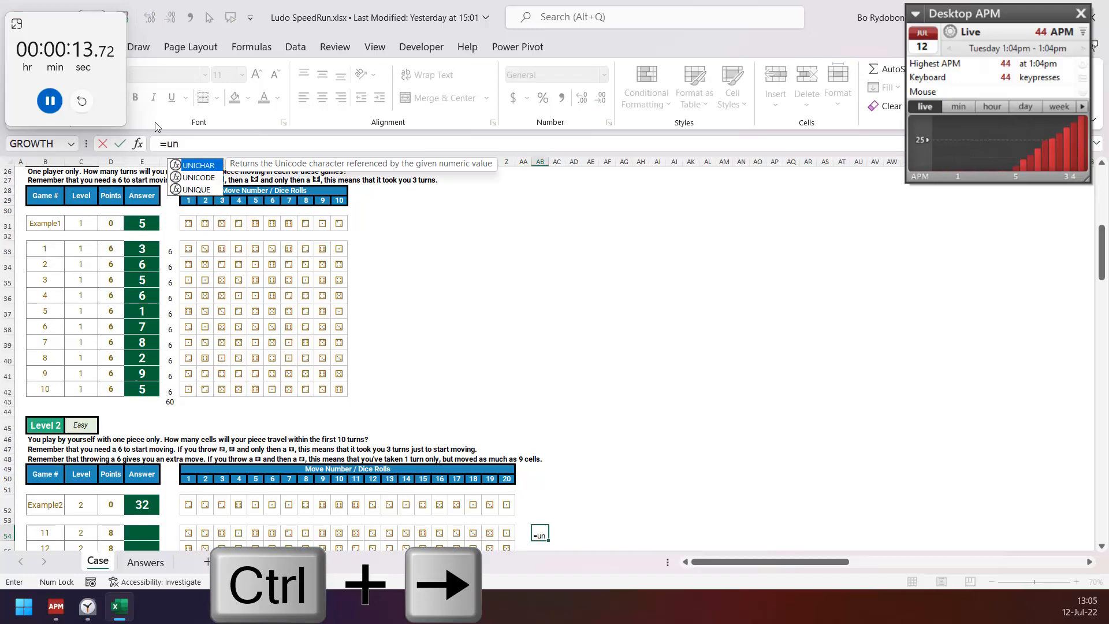
key("Tab")
key("ctrl+Left")
key("ctrl+shift+Left")
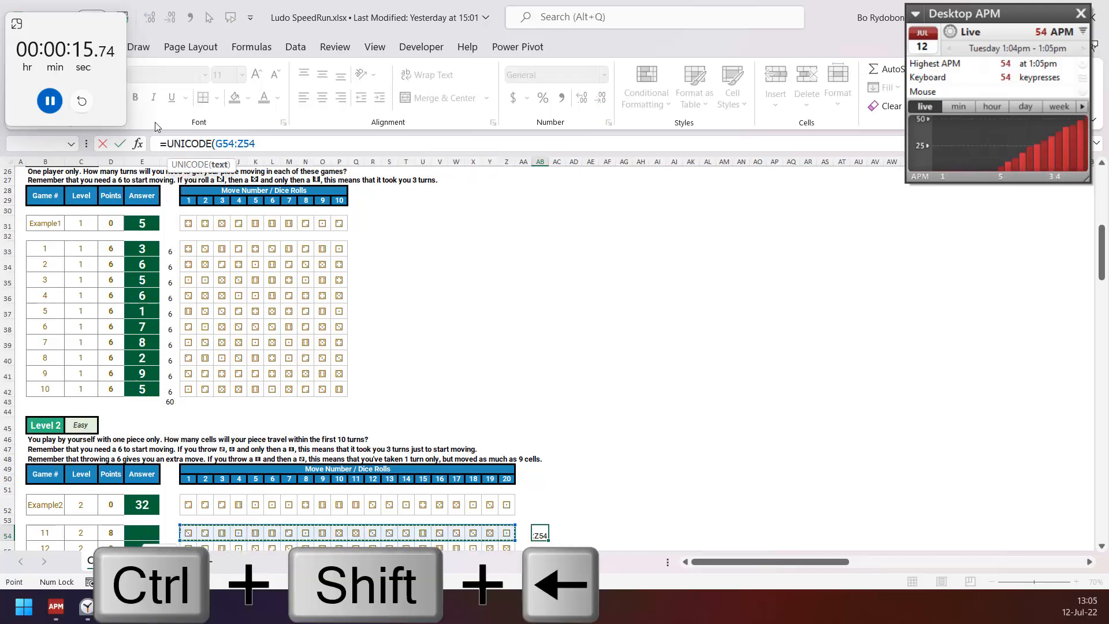
key("ctrl+shift+Down")
type(")")
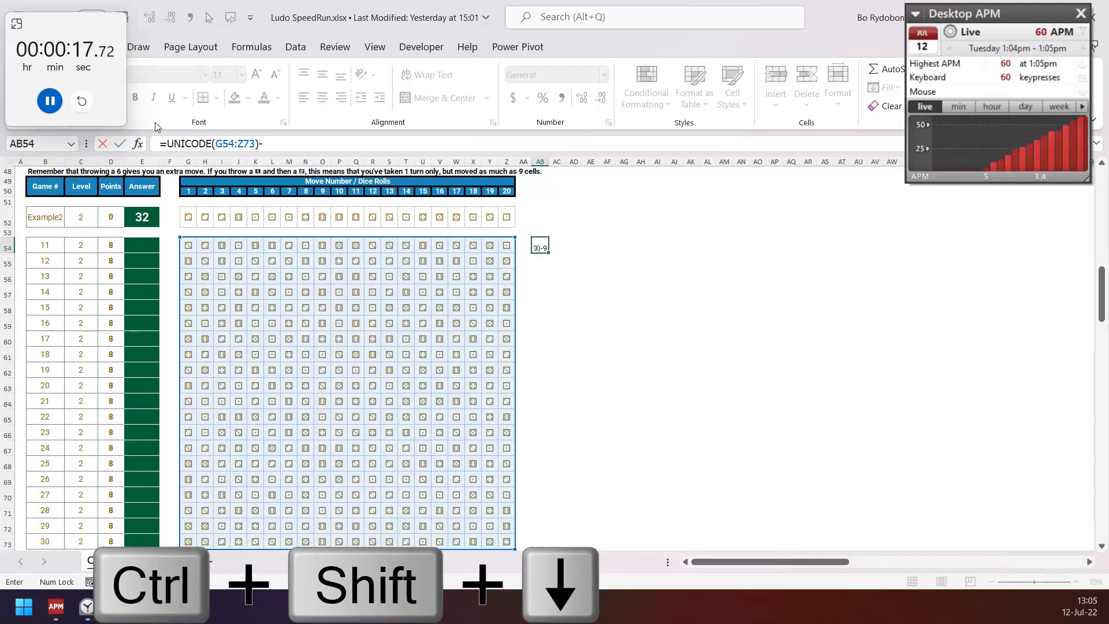
type("-9855")
key("ctrl+Return")
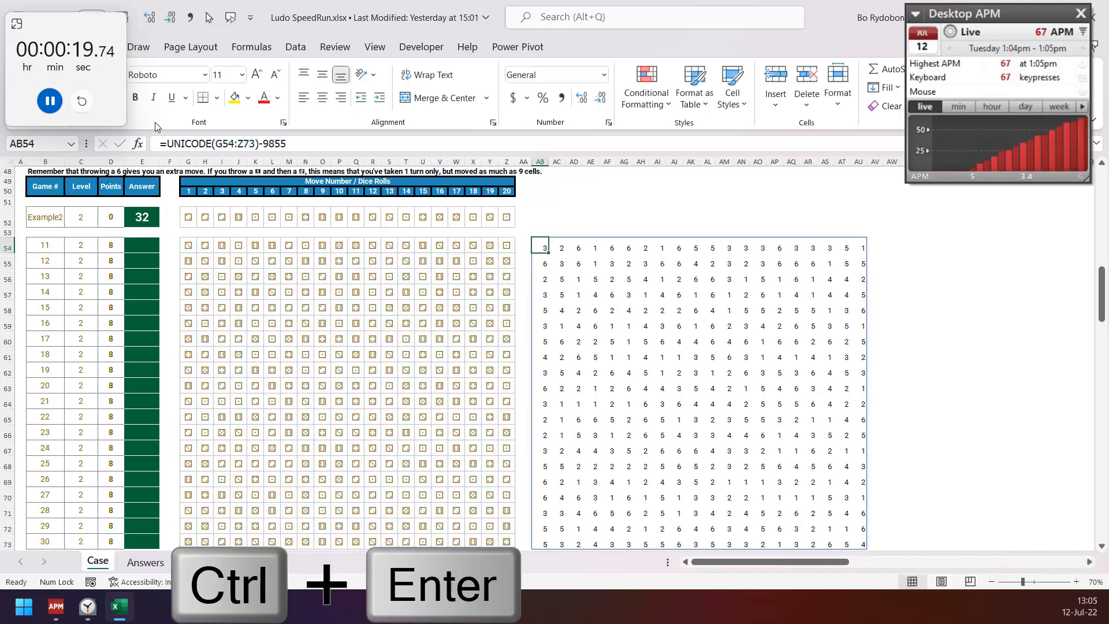
Copy the converted Level 2 dice number block and paste it at AW54.
key("ctrl+a")
key("ctrl+c")
key("ctrl+Right")
key("Right")
key("ctrl+v")
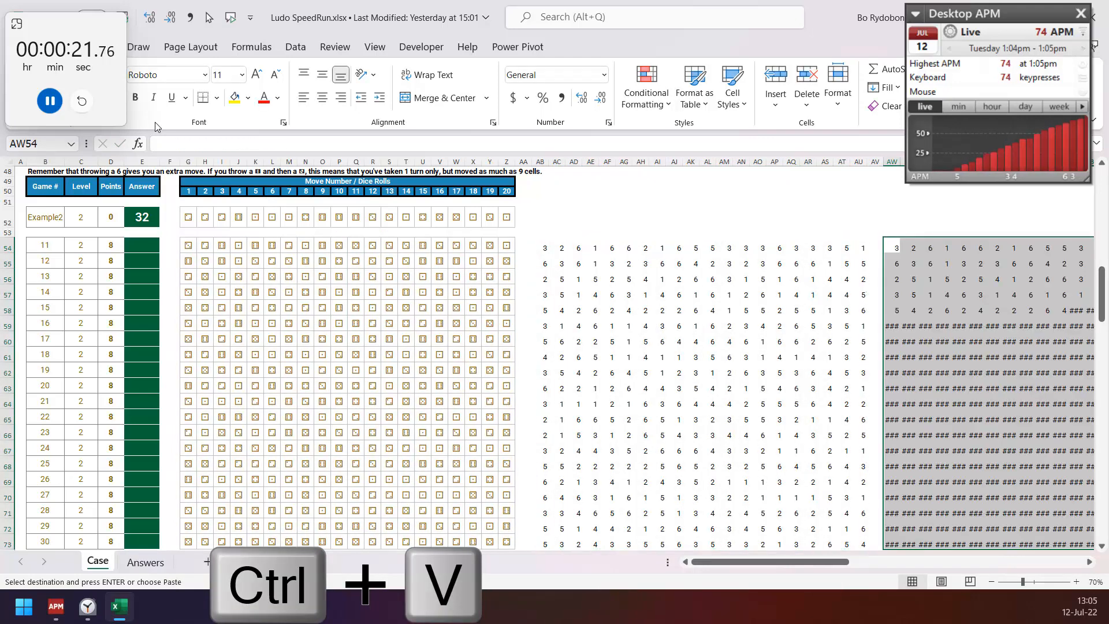
Enter =IF(AV54,AV54+1-(AA54=6),IF(AB54=6,G$50)) across the whole pasted block AW54:BP73, accepting the parenthesis correction.
type("=if")
key("Tab")
key("Left")
type(",")
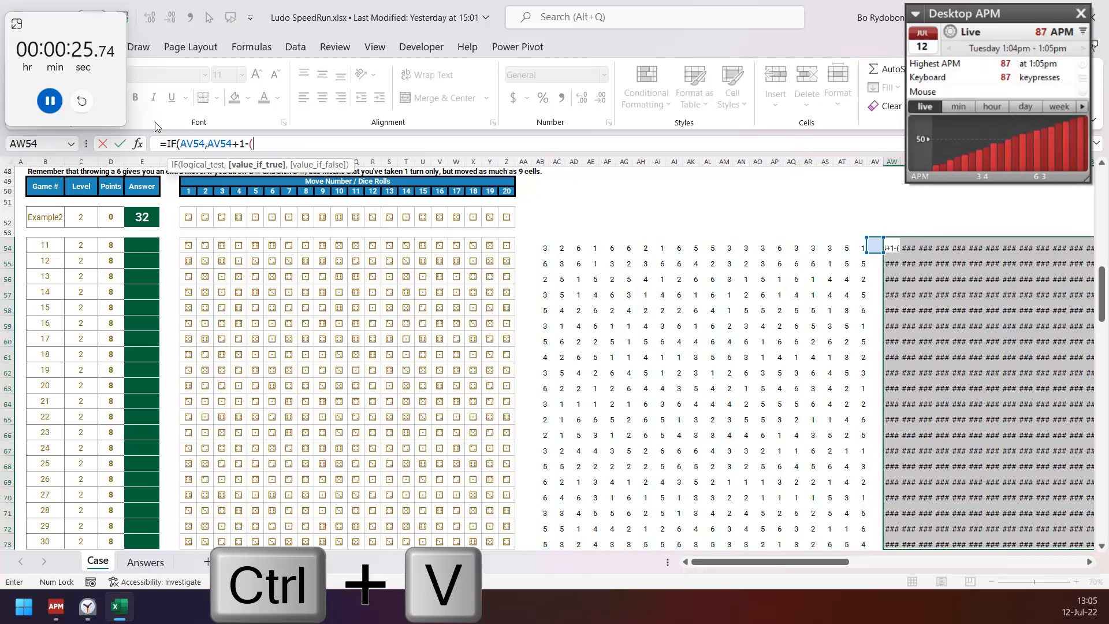
key("ctrl+Left")
key("ctrl+Left")
key("Left")
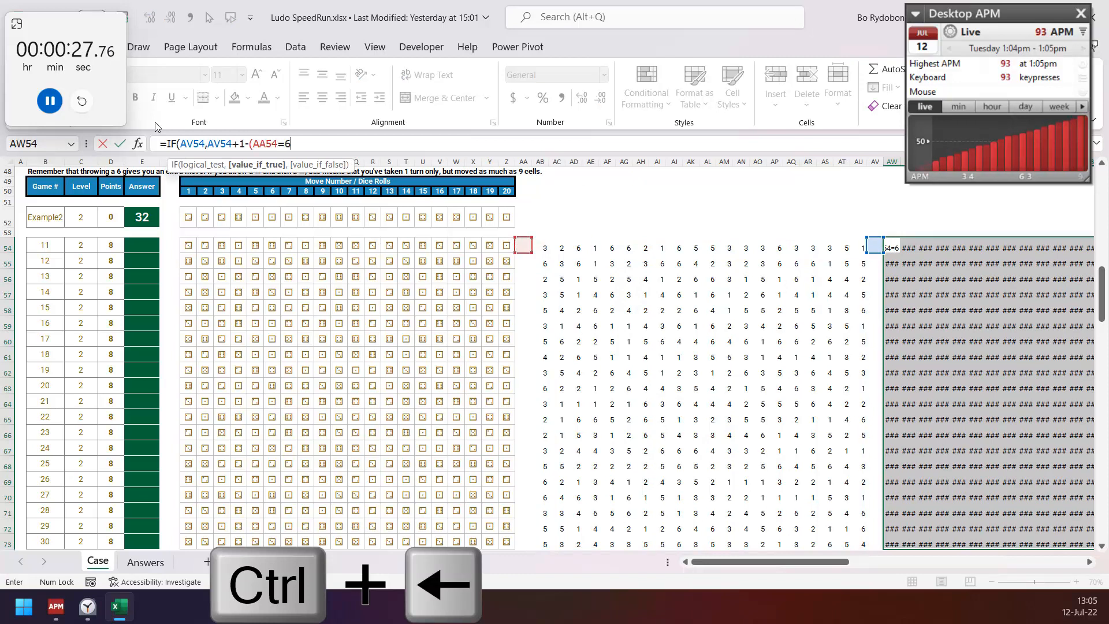
type(",if")
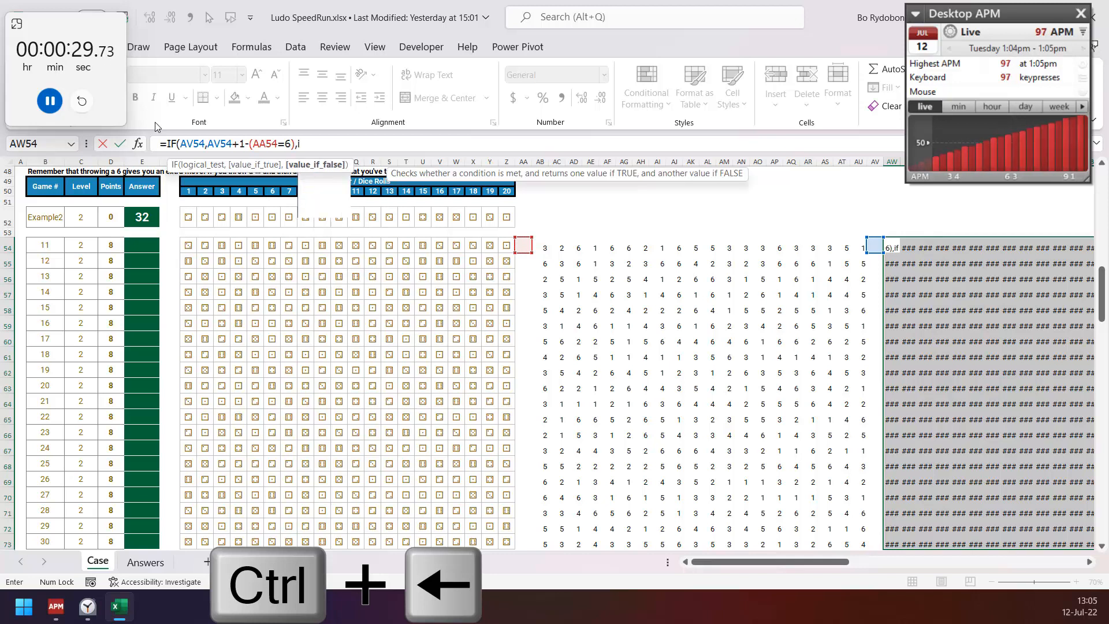
key("Tab")
key("Left")
key("ctrl+Left")
type("6,")
key("Up")
key("Up")
key("ctrl+Left")
key("ctrl+Left")
key("Up")
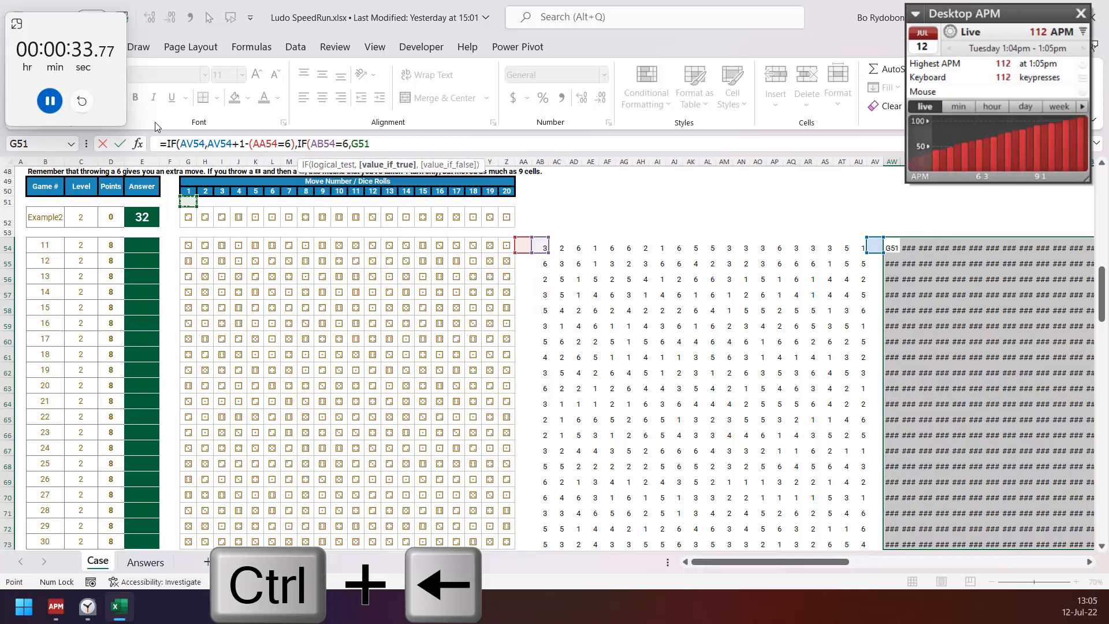
key("Up")
key("F4")
type(")))")
key("ctrl+Return")
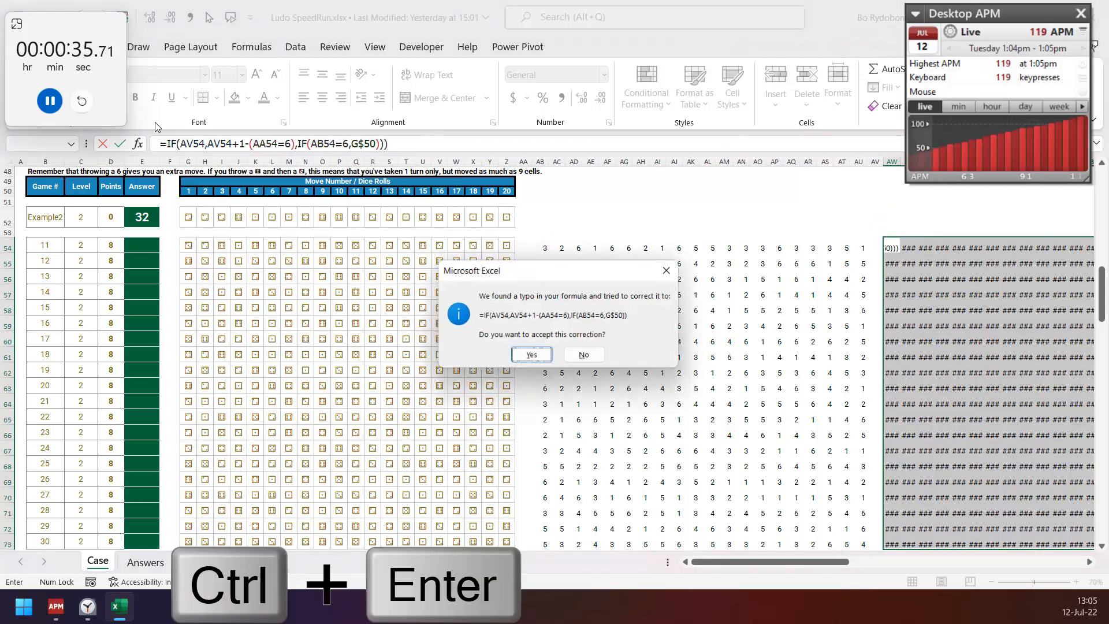
key("ctrl+Return")
Enter =SUMIFS(AB54:AU54,AW54:BP54,"<11")-6 in the first Level 2 answer cell, E54.
key("ctrl+Left")
key("ctrl+Left")
key("ctrl+Left")
type("=sui")
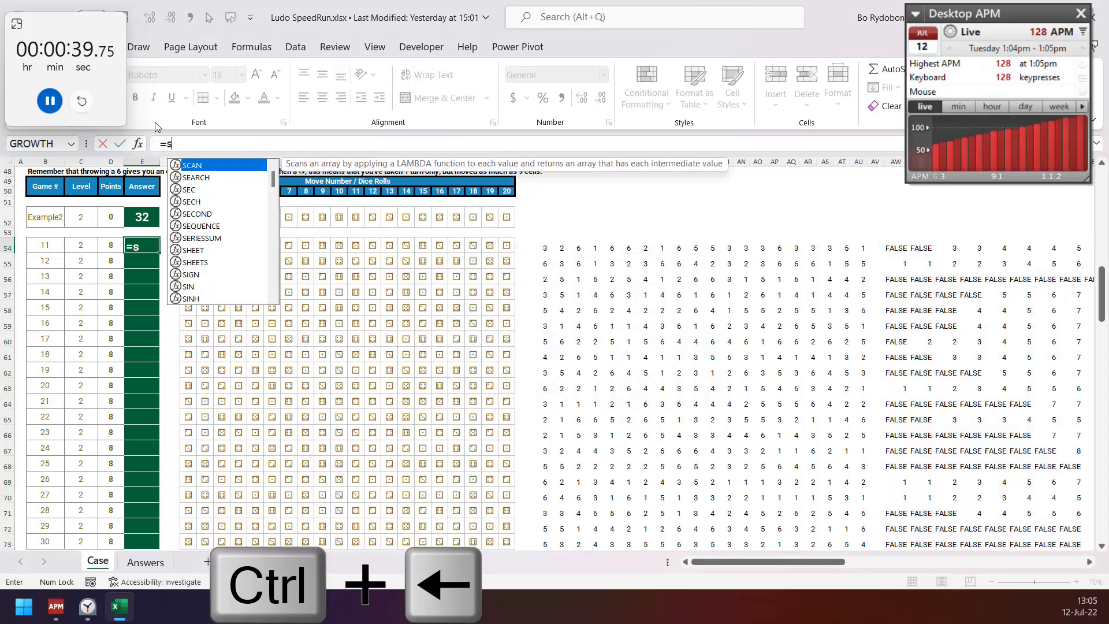
key("BackSpace")
type("mifs")
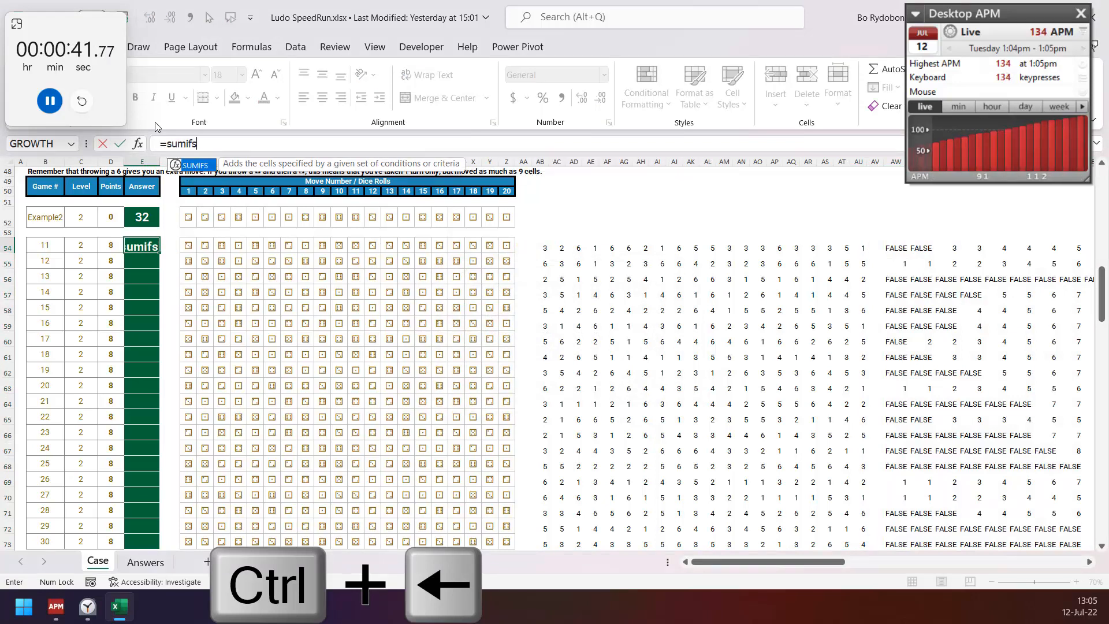
key("Tab")
key("Right")
key("ctrl+Right")
key("ctrl+Right")
key("ctrl+Right")
key("ctrl+shift+Right")
type(",")
key("ctrl+Right")
key("ctrl+Right")
key("ctrl+Right")
key("Right")
key("ctrl+Right")
key("Right")
key("Right")
key("ctrl+shift+Right")
type(",\"")
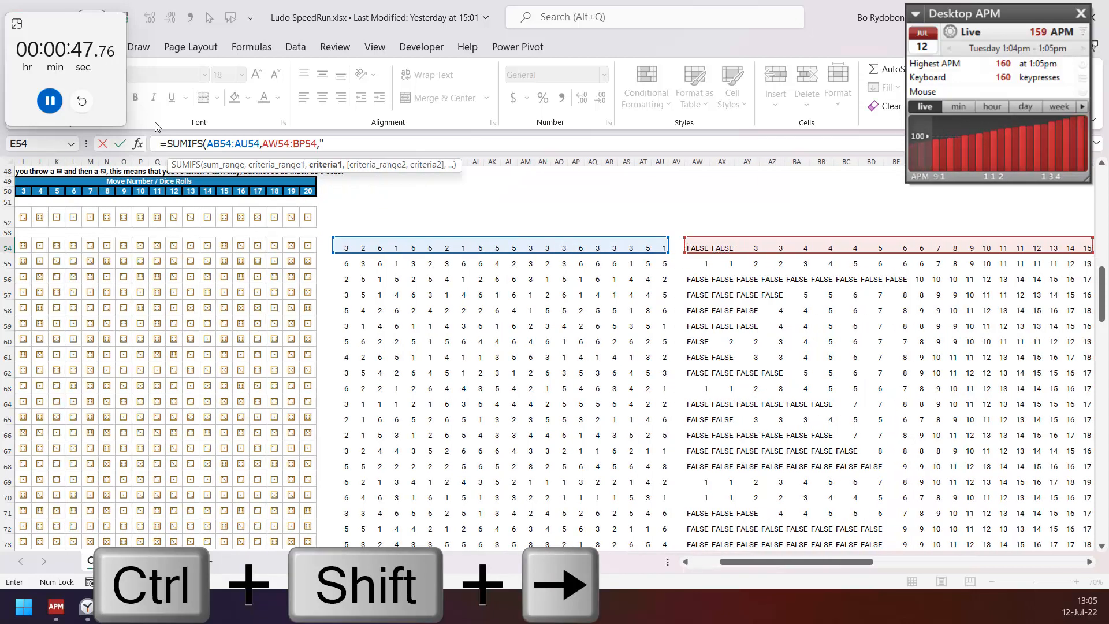
type("<11\")")
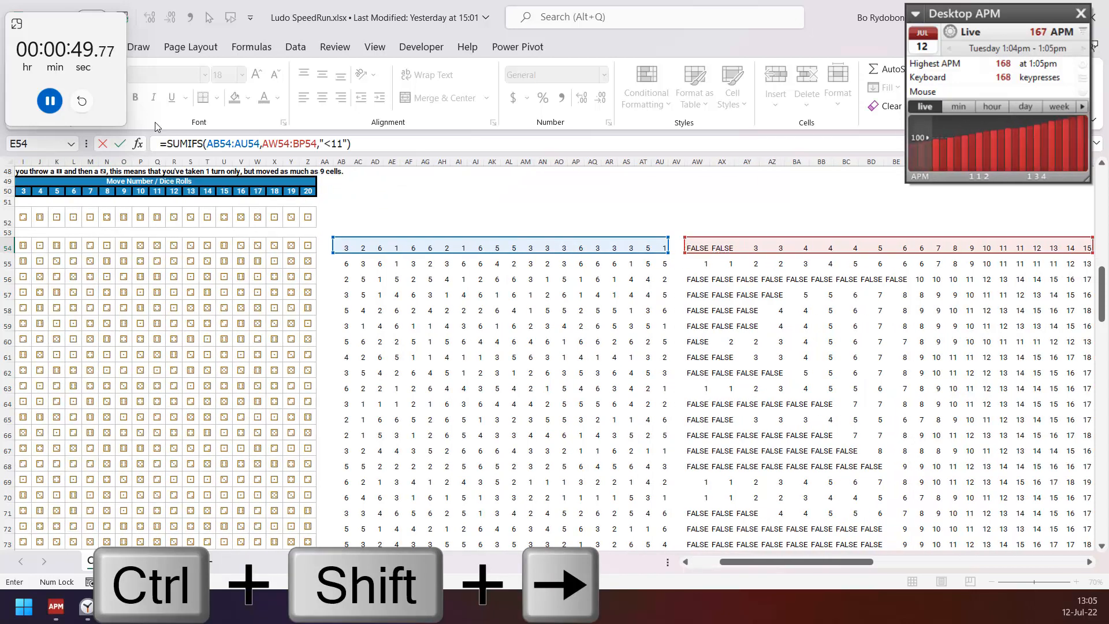
key("ctrl+Return")
Fill the SUMIFS formula down the Level 2 answers through E73.
key("ctrl+shift+Down")
key("shift+Up")
key("shift+Up")
key("shift+Up")
key("shift+Up")
key("shift+Up")
key("shift+Up")
key("shift+Up")
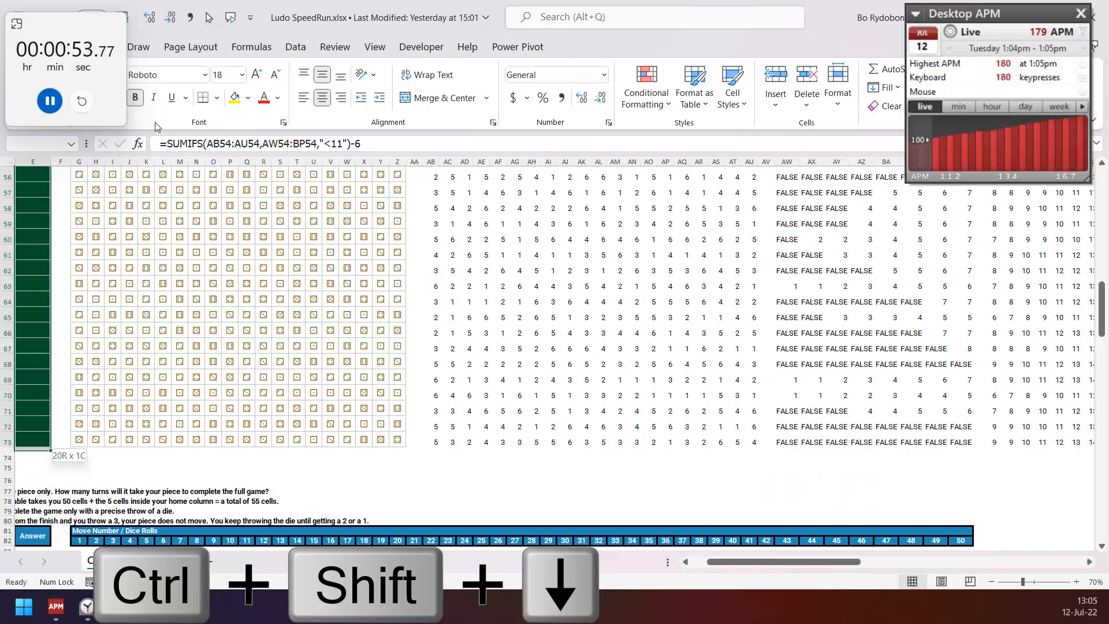
key("ctrl+d")
Hide columns BE to EY, the ones beyond the 50th roll of the Level 4 games.
key("ctrl+Down")
key("ctrl+Down")
key("ctrl+Down")
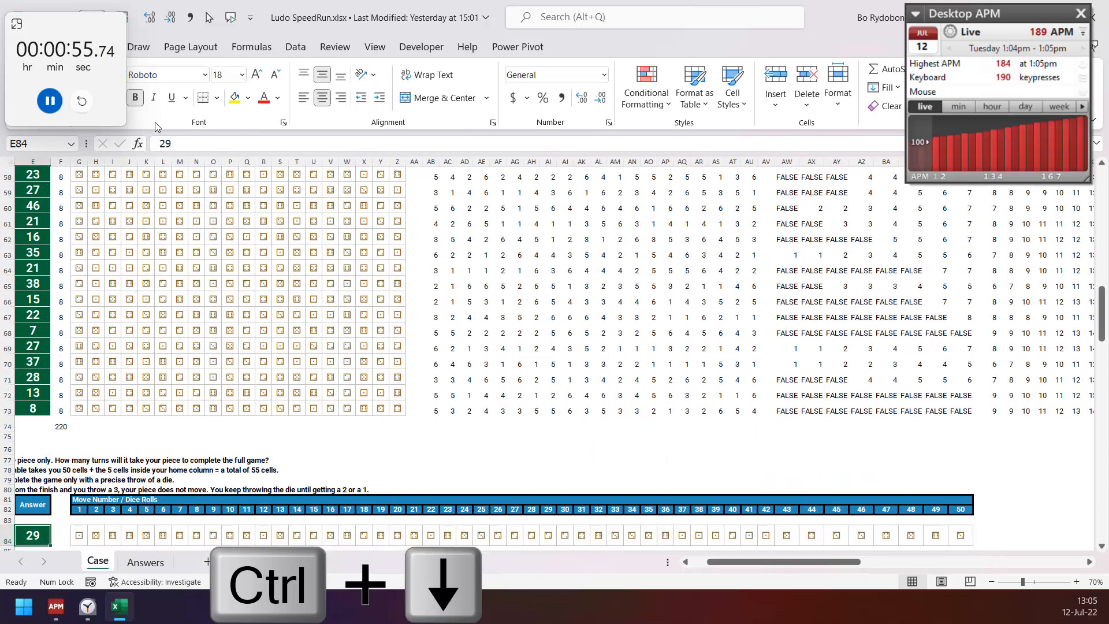
key("ctrl+Right")
key("ctrl+Down")
key("ctrl+Down")
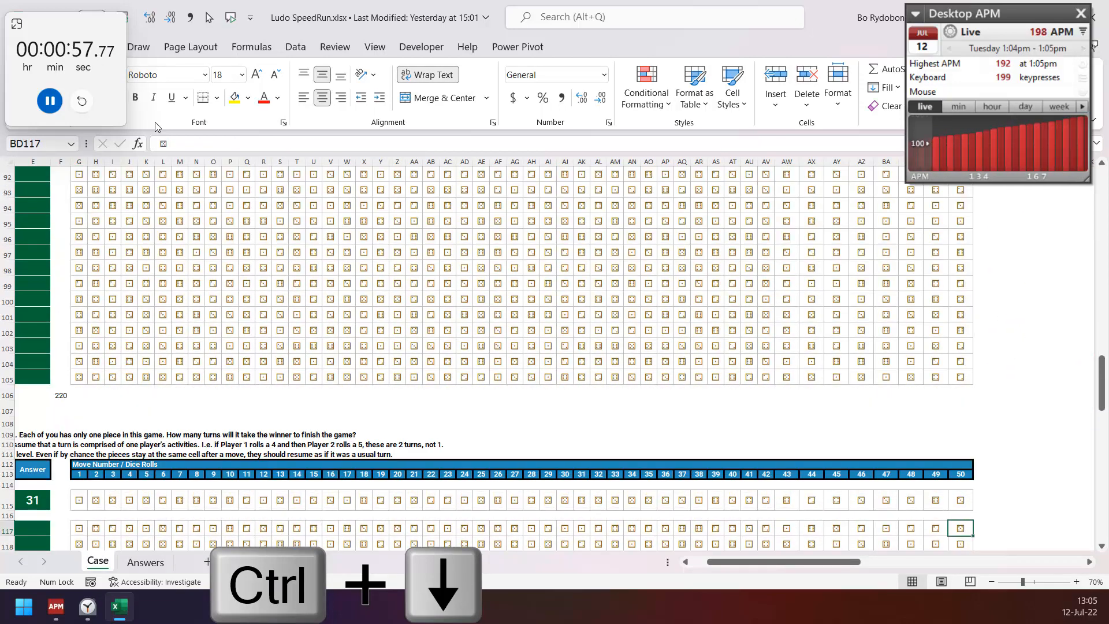
key("ctrl+shift+Right")
key("ctrl+0")
Enter game number 71 in FA147, beside the example row of the 150-roll games.
key("Right")
key("Right")
type("71")
key("Return")
key("Return")
key("Return")
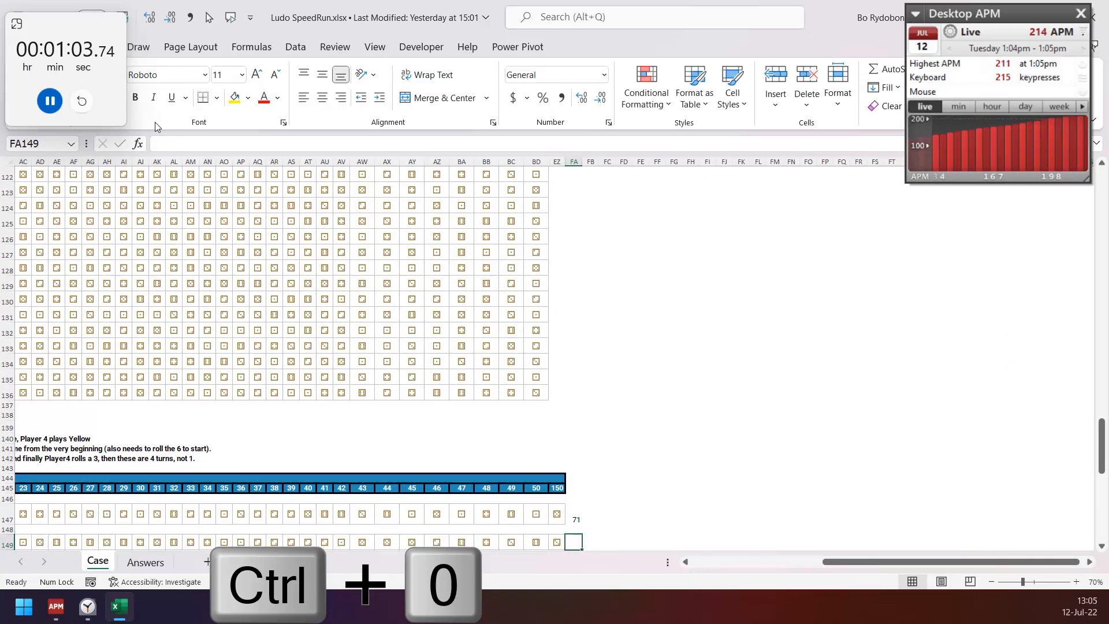
Enter =SEQUENCE(70,,31) in FA150 to list the game numbers starting from 31.
type("=seq")
key("Tab")
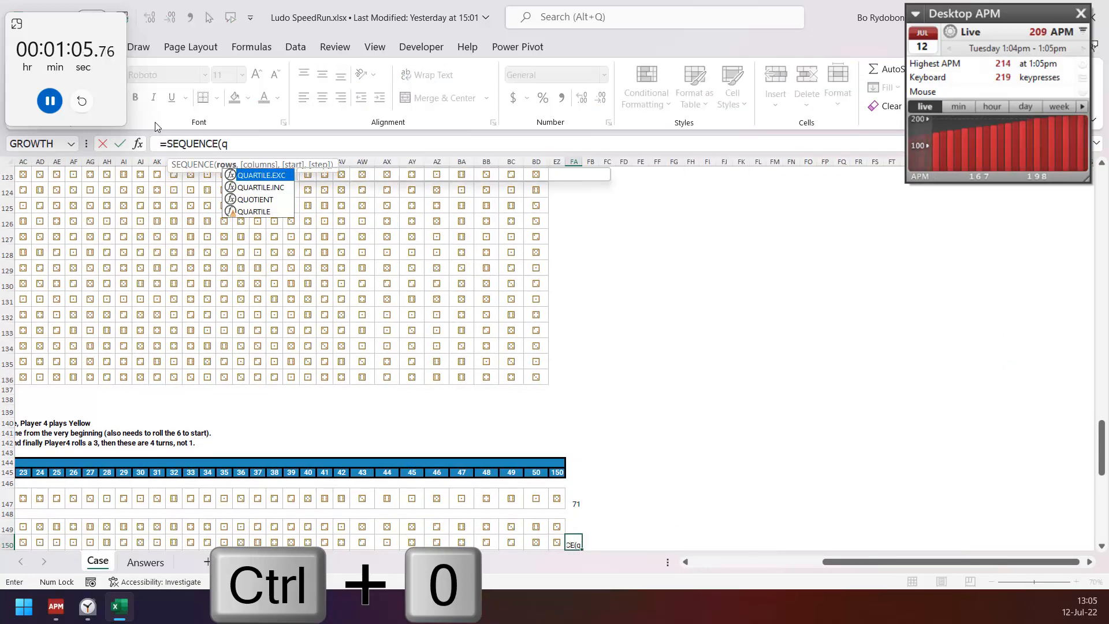
type("q")
key("BackSpace")
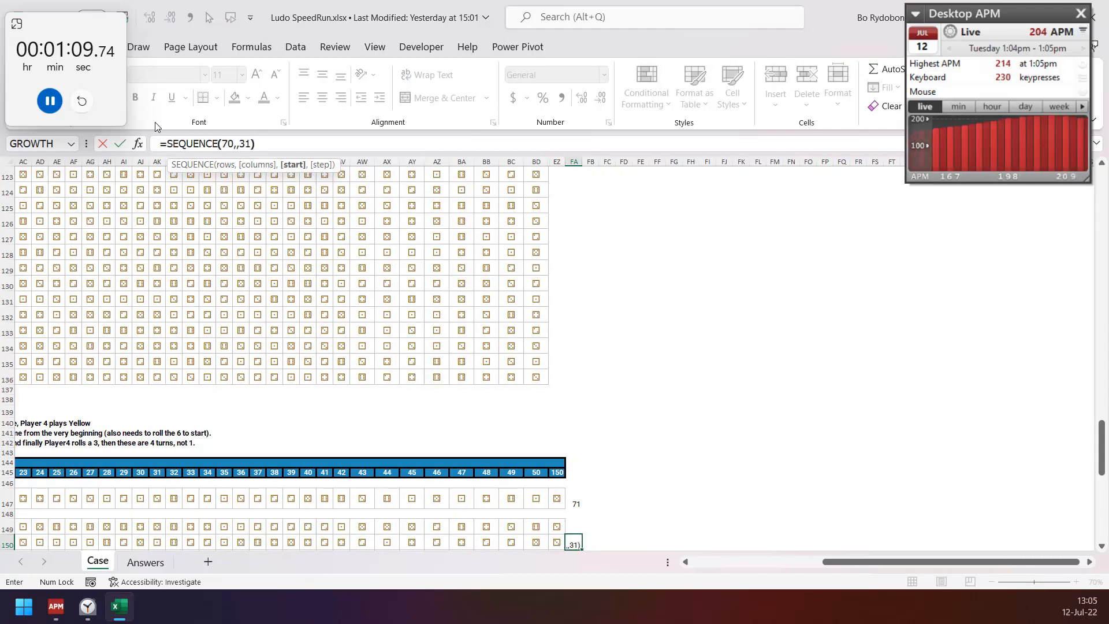
key("ctrl+Return")
Build a lookup table in FC144:FD146 pairing 1 with 1, 51 with 2, and 71 with 4.
key("Up")
key("Up")
key("Up")
key("Up")
key("Right")
key("Right")
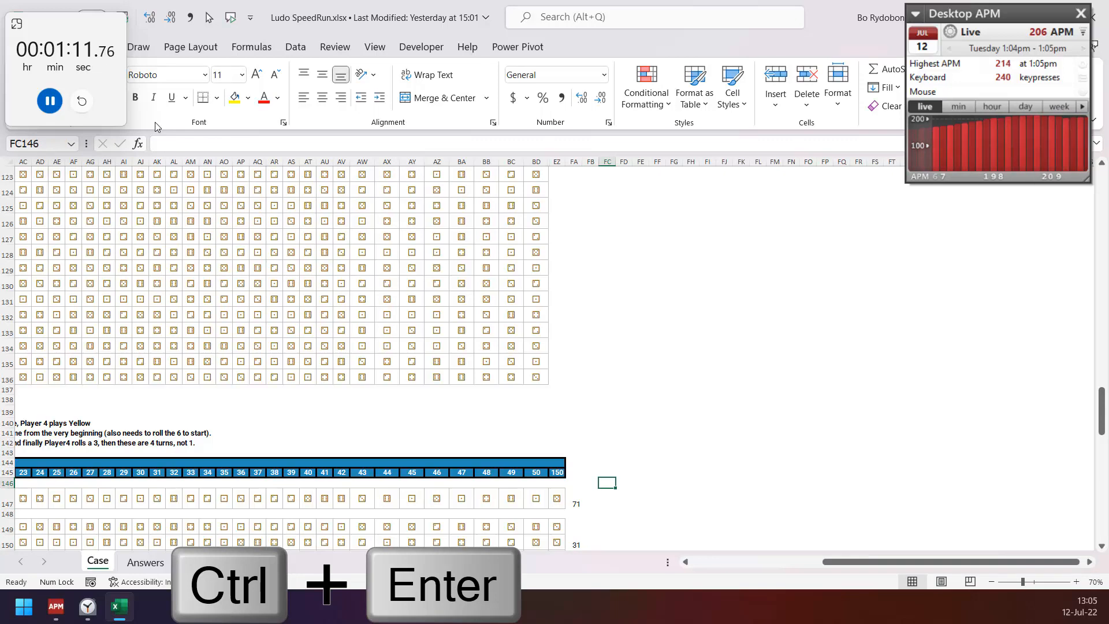
type("71")
key("Up")
type("51")
key("Up")
type("1")
key("Right")
type("2")
key("Down")
type("4")
key("Down")
Enter =UNICODE(XLOOKUP(FA147,B:B,G:EZ))-9855 in FE147 to return the chosen game's rolls as numbers.
key("Right")
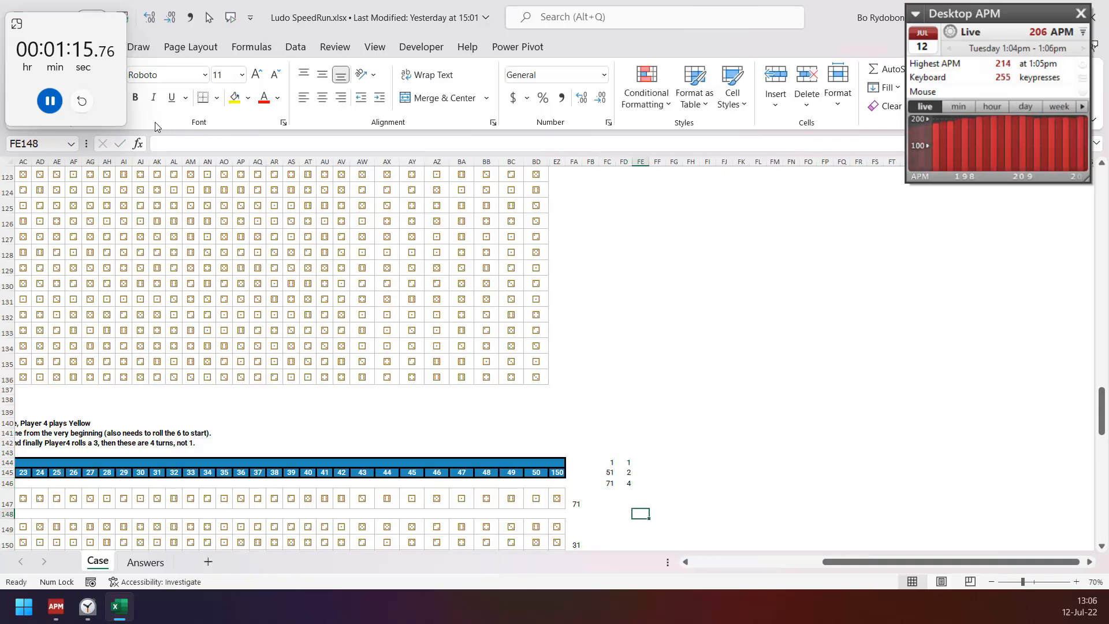
type("=XLOOKUP(")
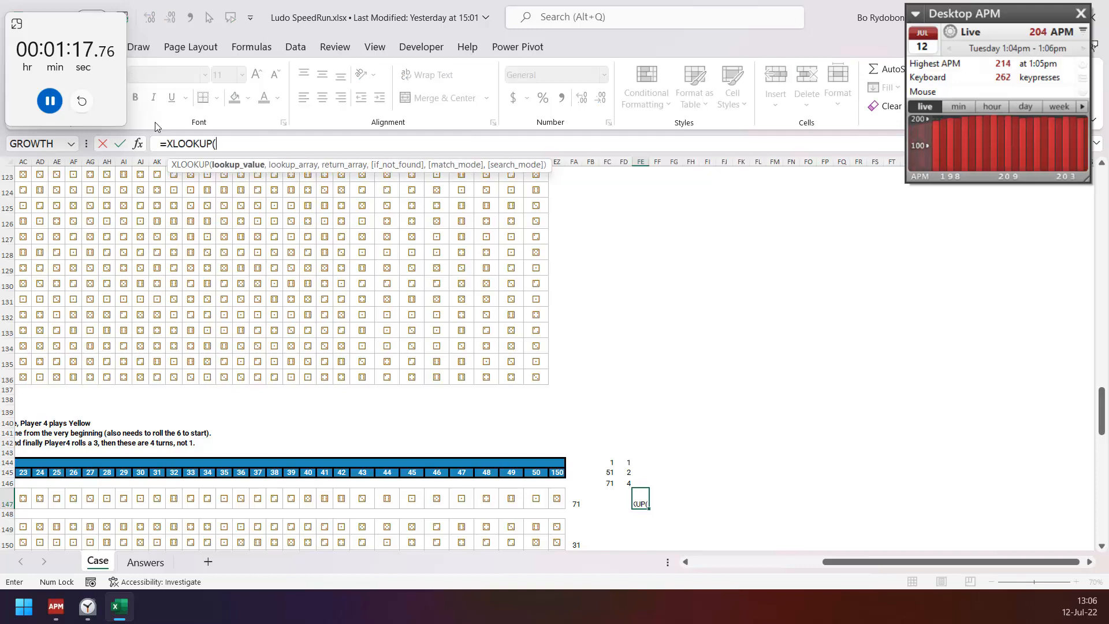
key("ctrl+Left")
type(",b:b,g:ez)")
key("F2")
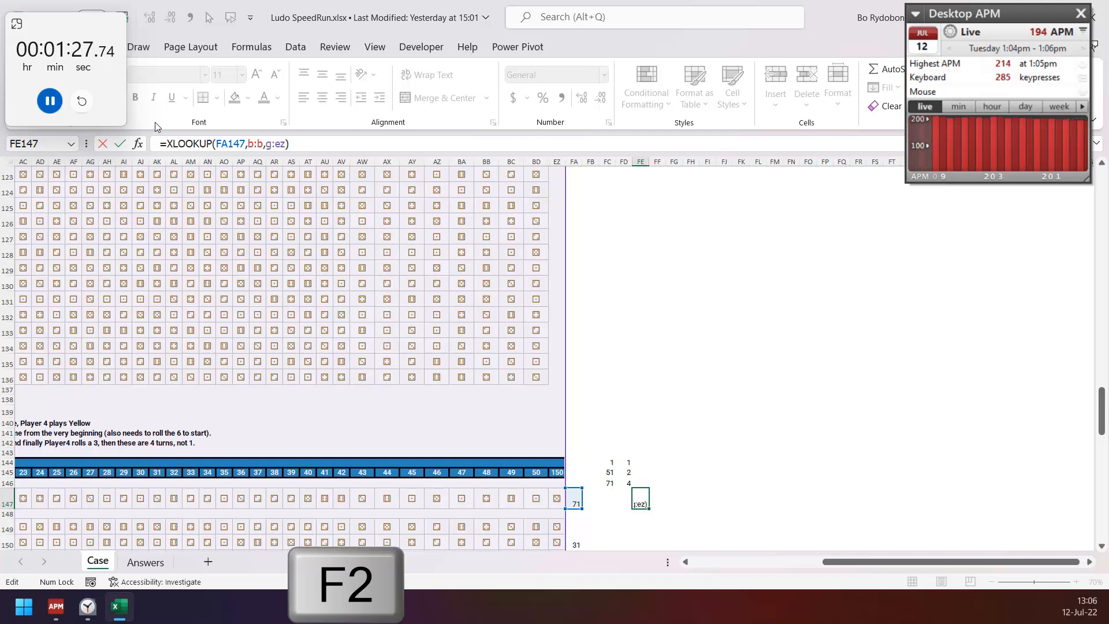
type("unicode(")
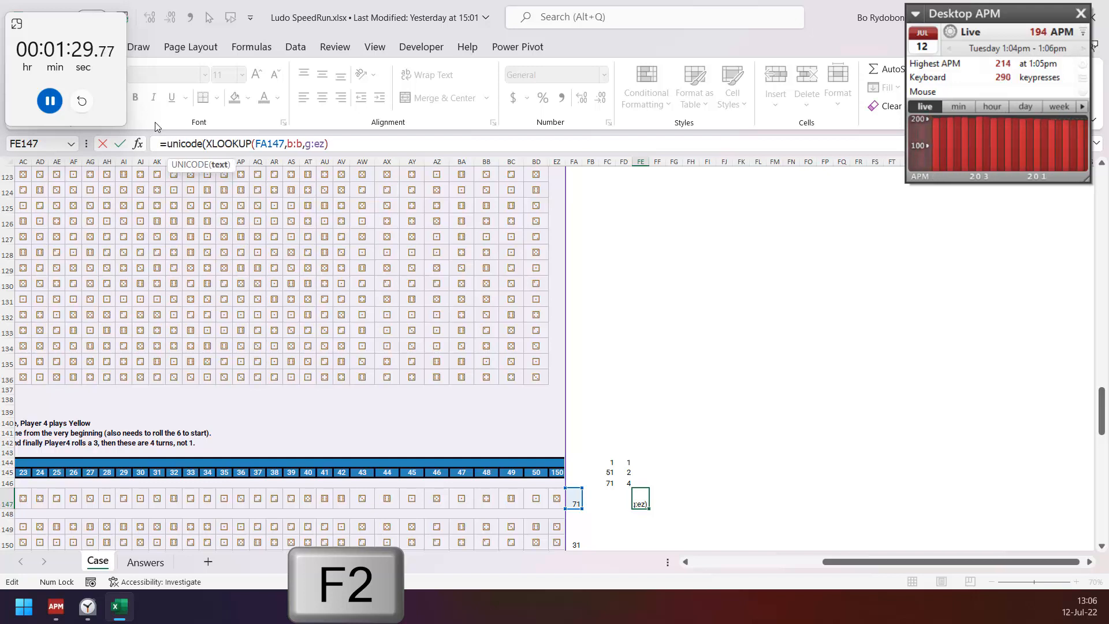
type(")-")
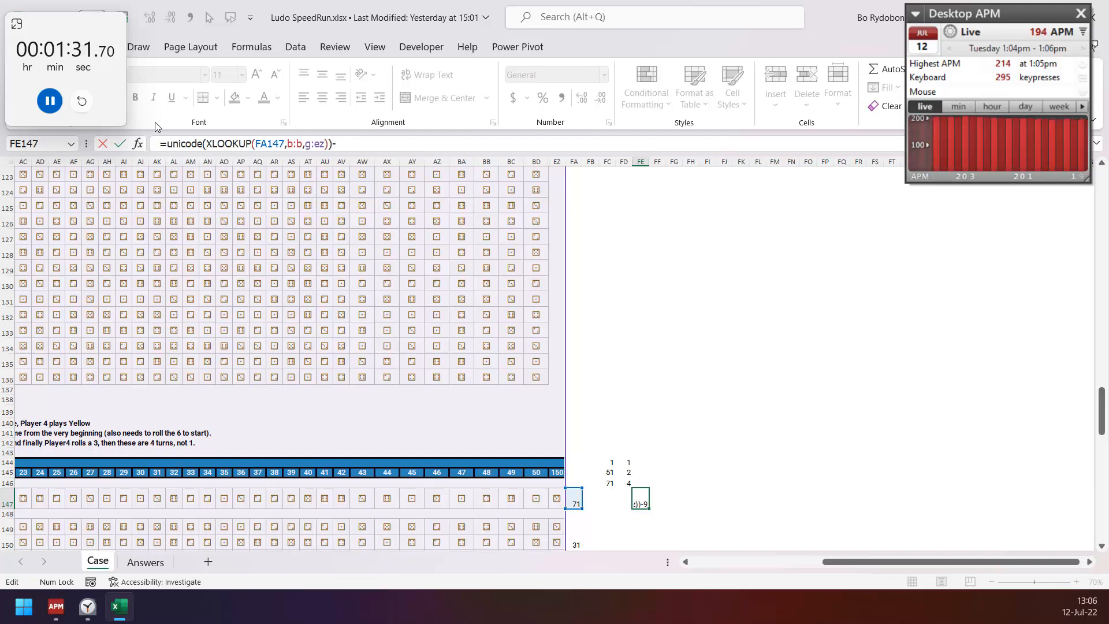
type("9855")
key("ctrl+Return")
Hide all empty columns from KY onward, beyond the spilled roll numbers.
key("ctrl+shift+Right")
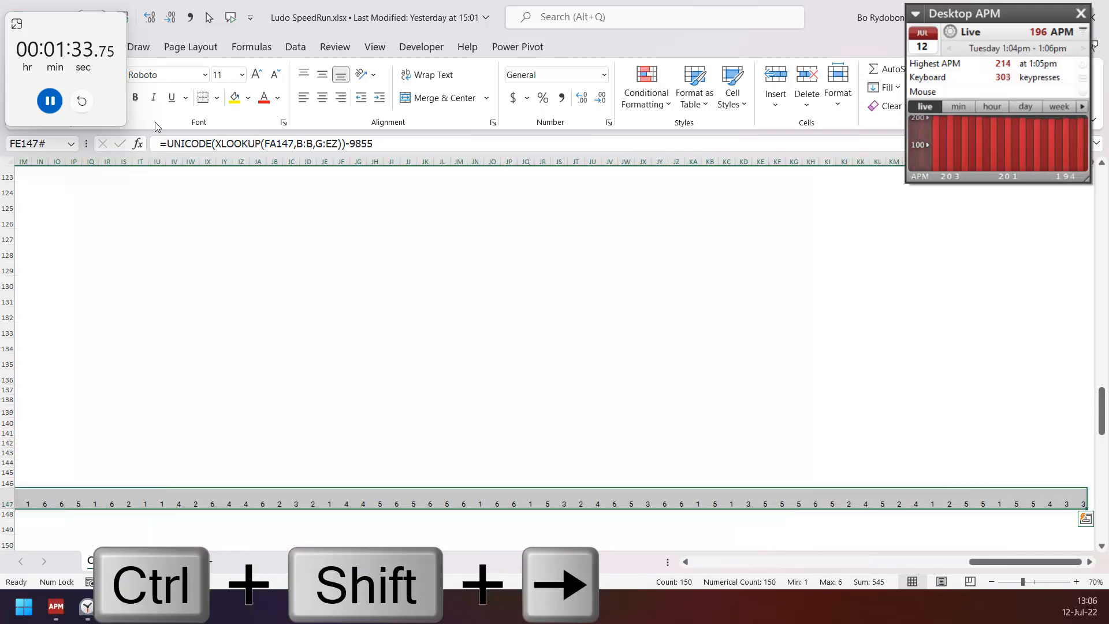
key("ctrl+Right")
key("ctrl+Right")
key("ctrl+shift+Left")
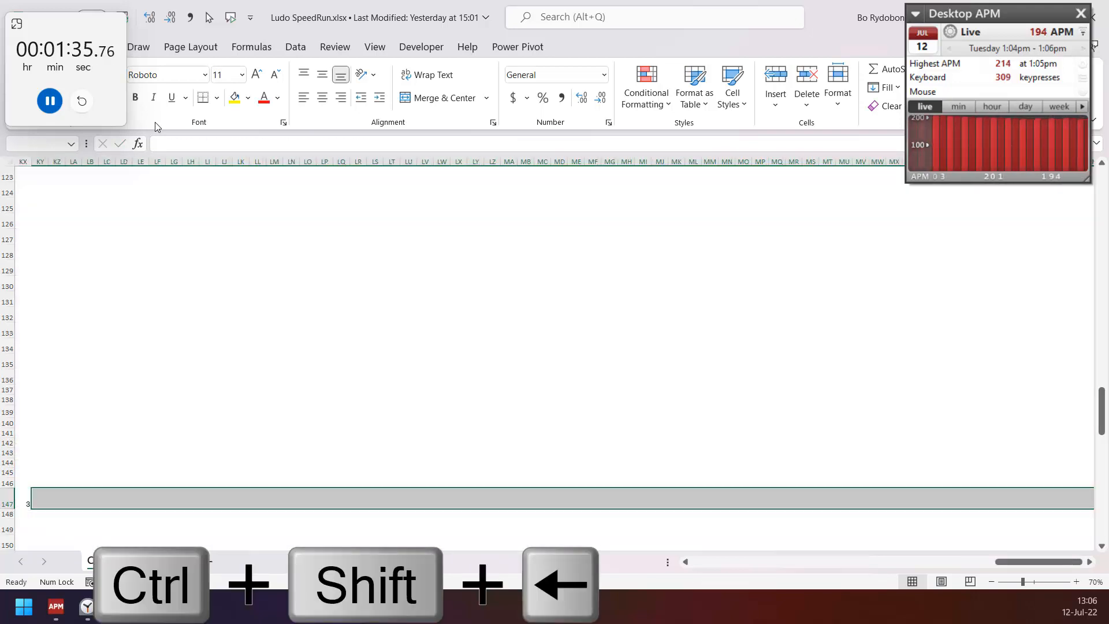
key("ctrl+0")
Enter the turn-counter formula =FD148+1-(FD147=6) in FE148, below the first roll number.
key("ctrl+Left")
key("ctrl+Left")
key("Down")
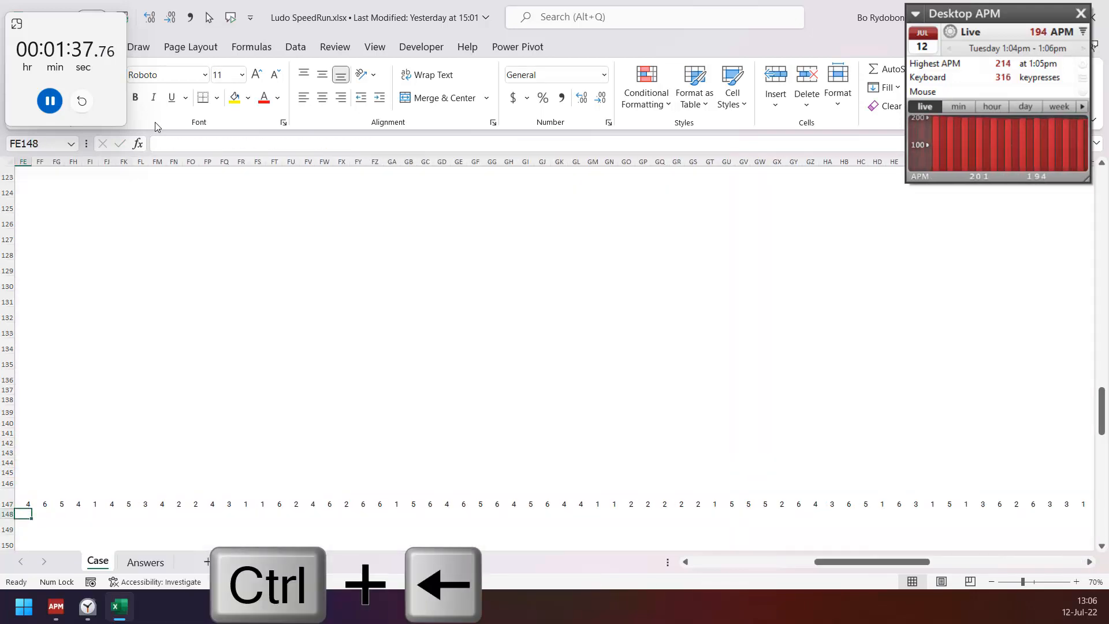
type("=")
key("Left")
type("+")
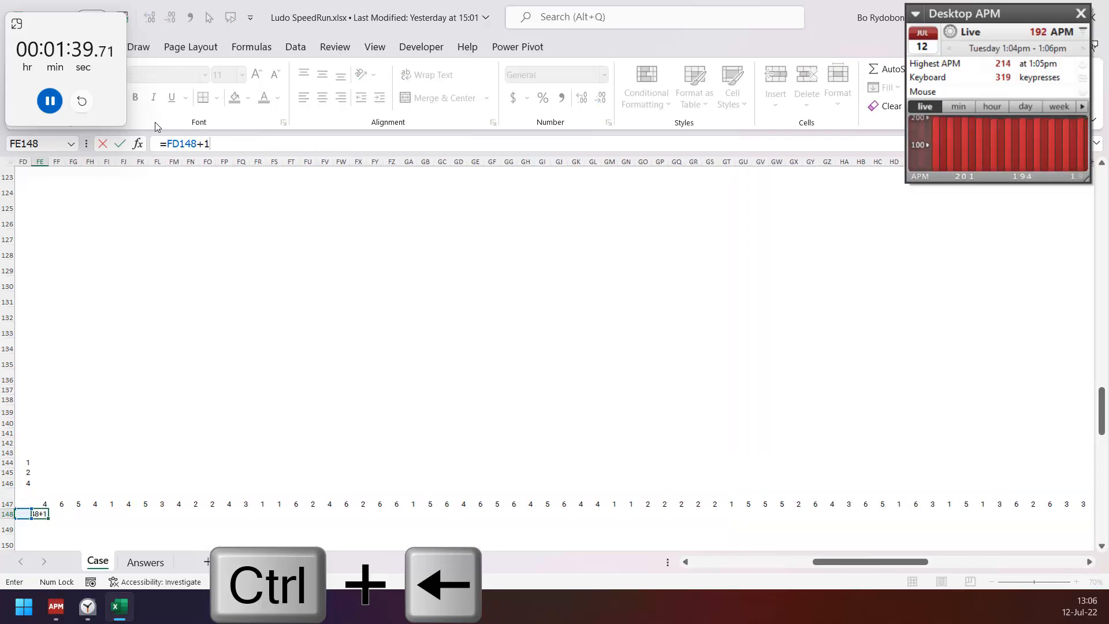
type("1-(")
key("Left")
key("Up")
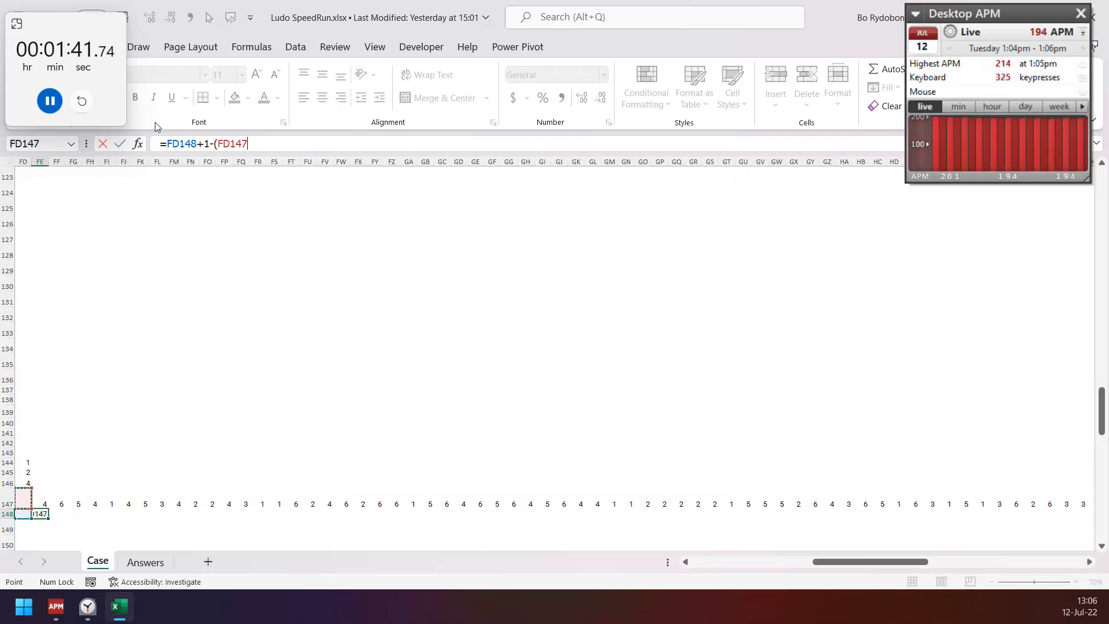
type("=6)")
key("ctrl+Return")
Fill the turn-counter formula right across row 148 through column KX.
key("ctrl+shift+Right")
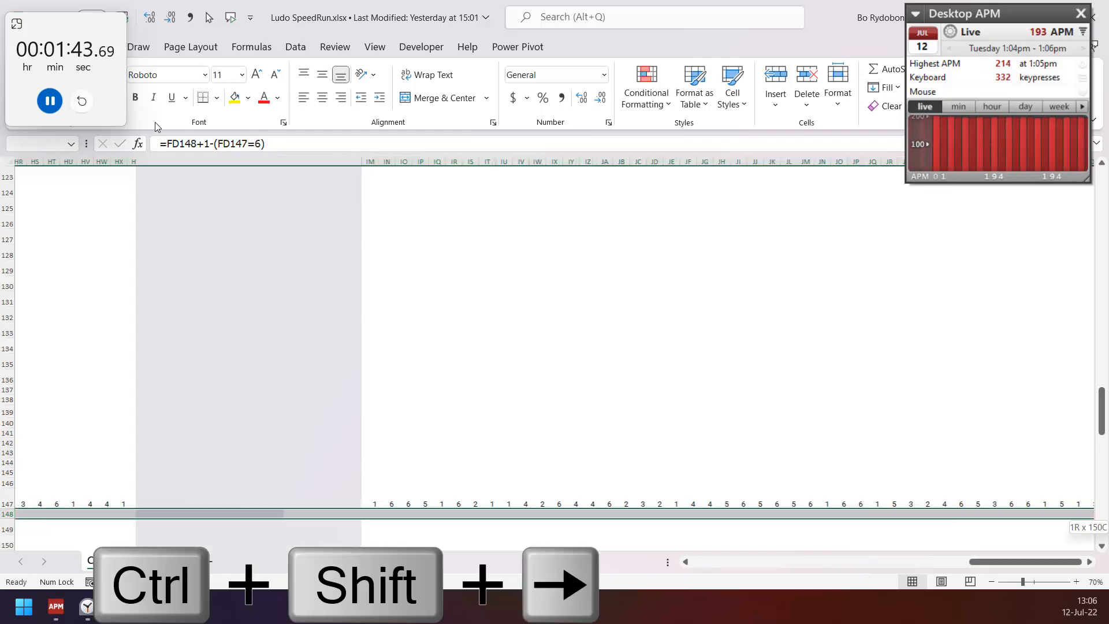
key("ctrl+r")
key("Left")
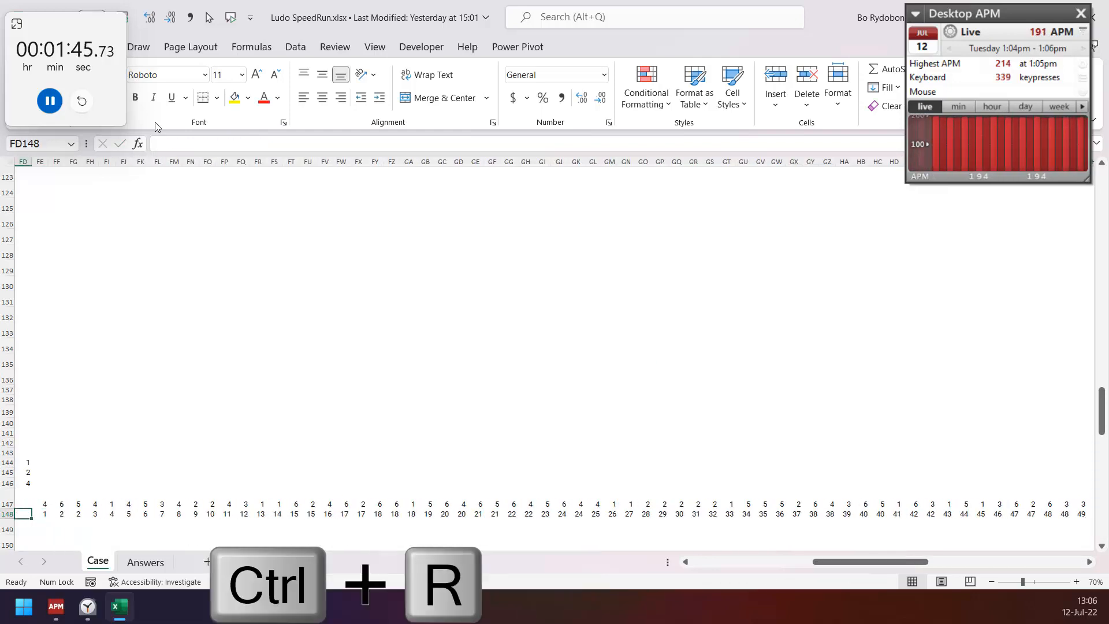
Enter a LOOKUP formula in FD149 that finds the FA147 game number in the FC144:FD146 table.
type("=LOOKUP(")
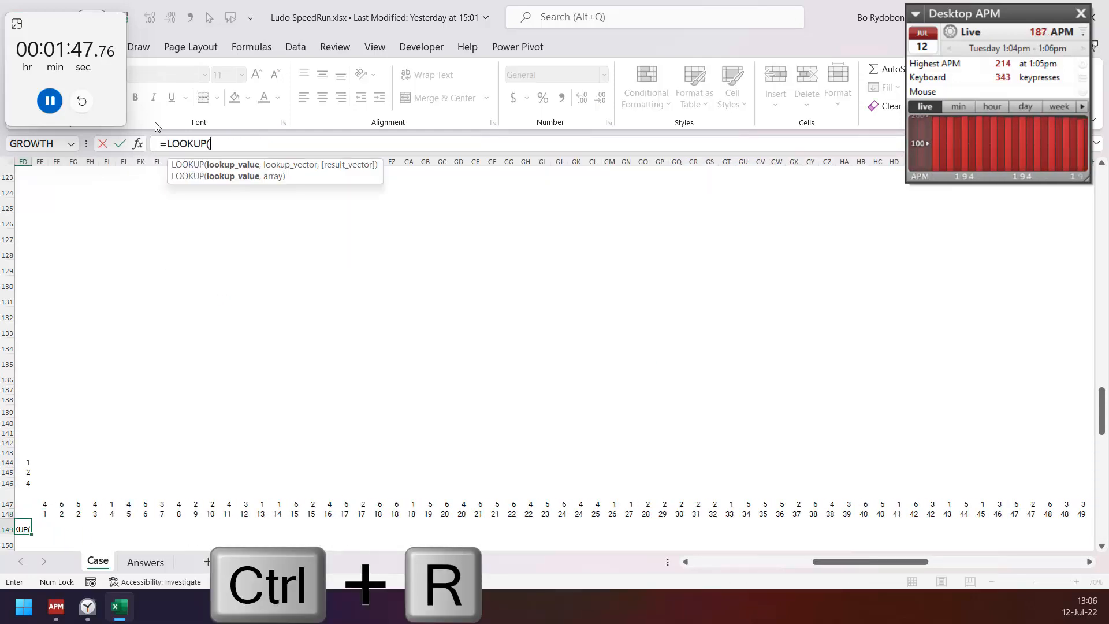
key("ctrl+Left")
type(",")
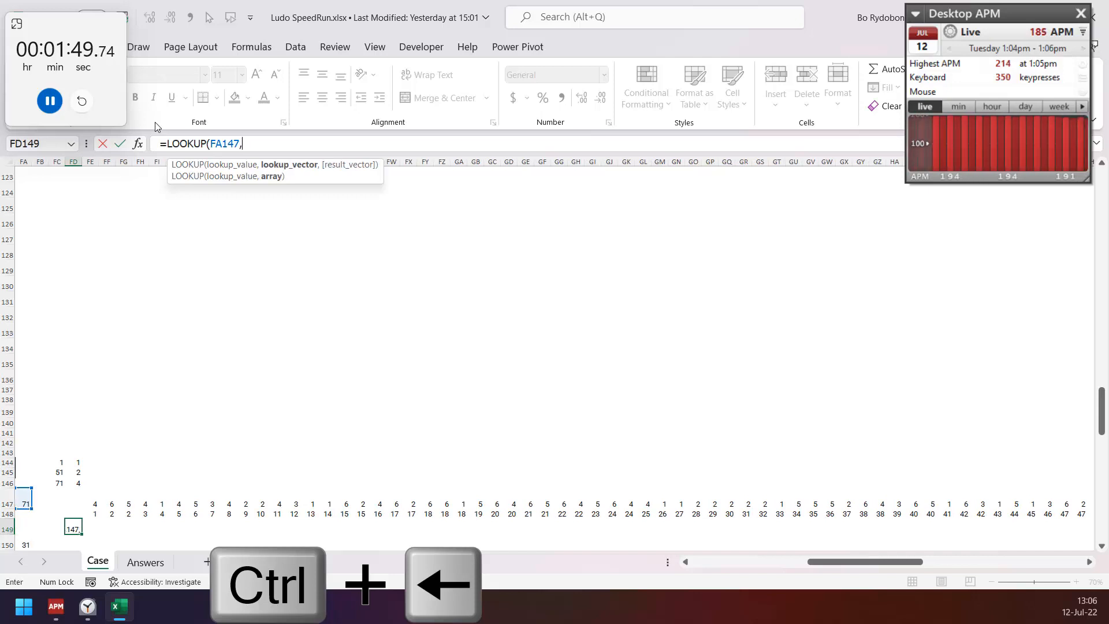
key("ctrl+shift+Up")
key("ctrl+shift+Left")
key("Tab")
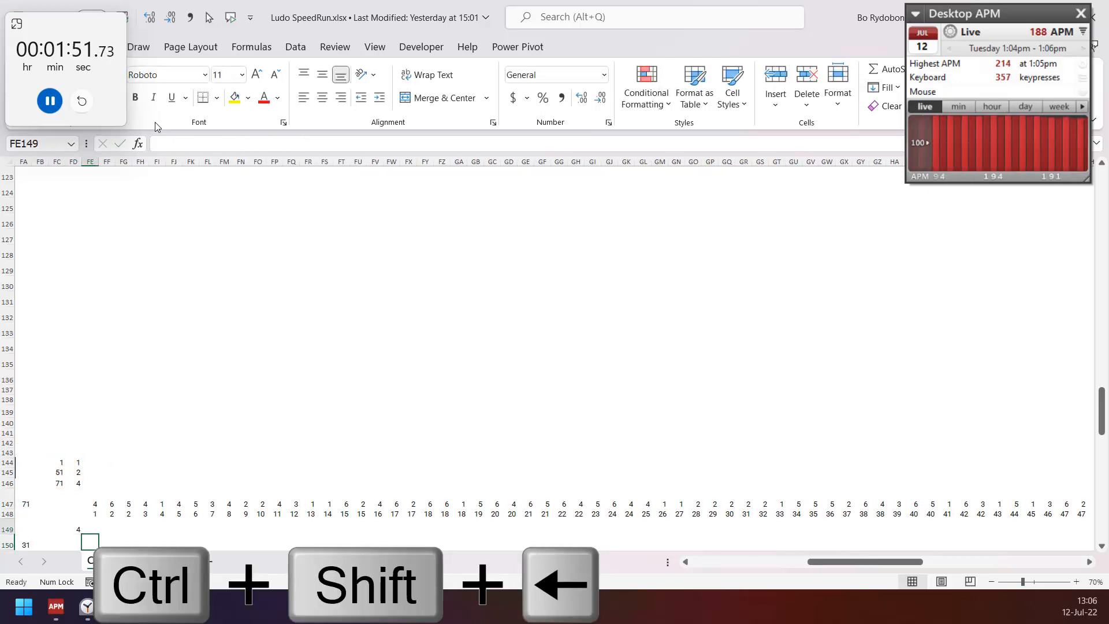
Enter =MOD(FE148:KX148,FD149) in FE149 to spill the player number for every roll.
type("=mo")
key("Tab")
key("Up")
key("ctrl+shift+Right")
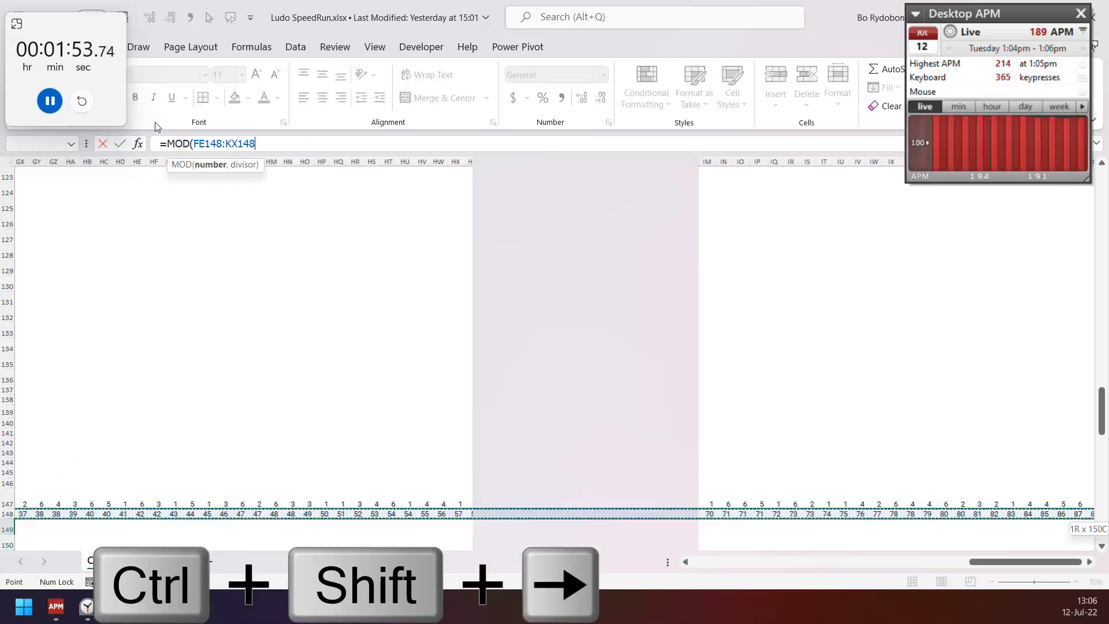
type(",")
key("Left")
key("Return")
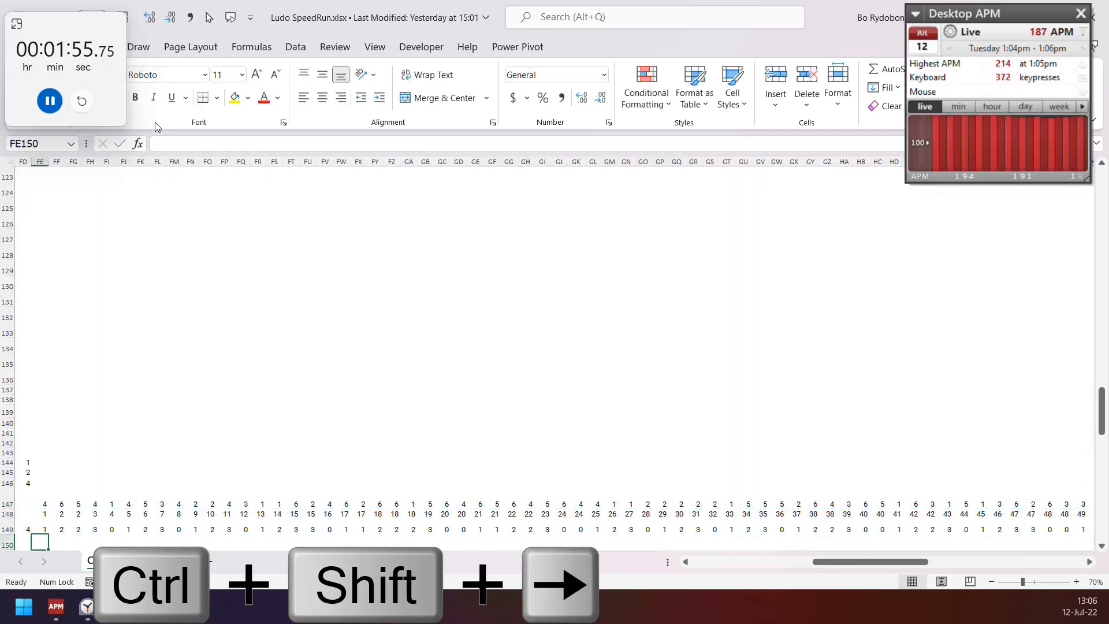
Fill FD151:FD154 with 0 as the starting values of the first block.
key("Down")
key("shift+Down")
key("shift+Down")
key("shift+Down")
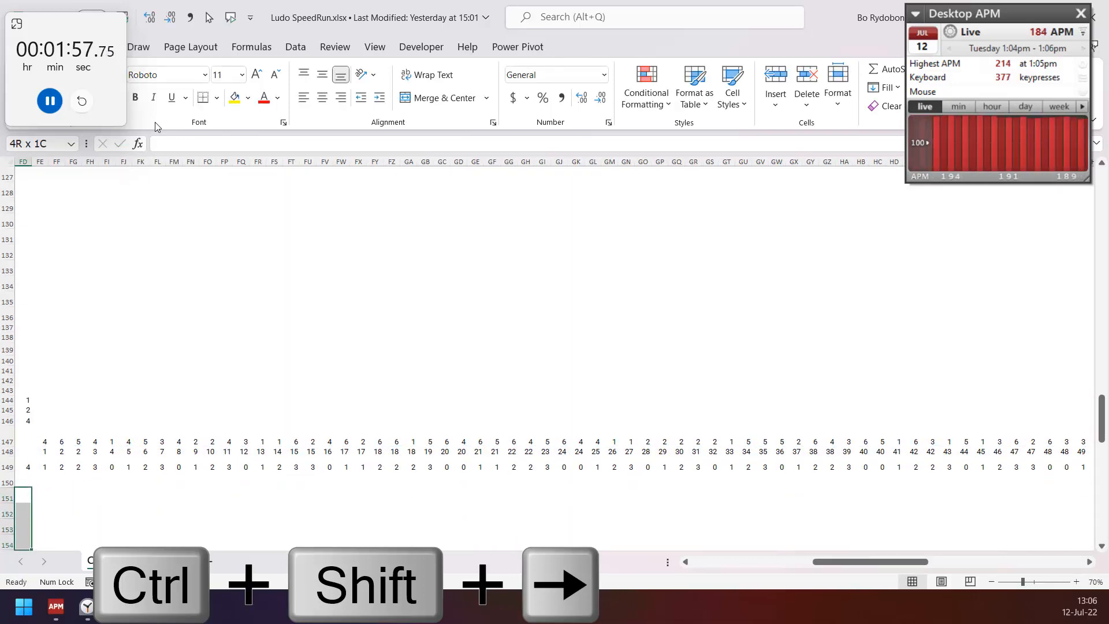
type("0")
key("ctrl+Return")
Number the first block's rows 0 to 3 in FC151:FC154.
key("Left")
key("Return")
type("2")
key("Return")
type("3")
Copy the four zeros in FD151:FD154 to FD155:FD158 and to FD160:FD163.
key("Right")
key("ctrl+shift+Up")
key("ctrl+c")
key("Down")
key("ctrl+v")
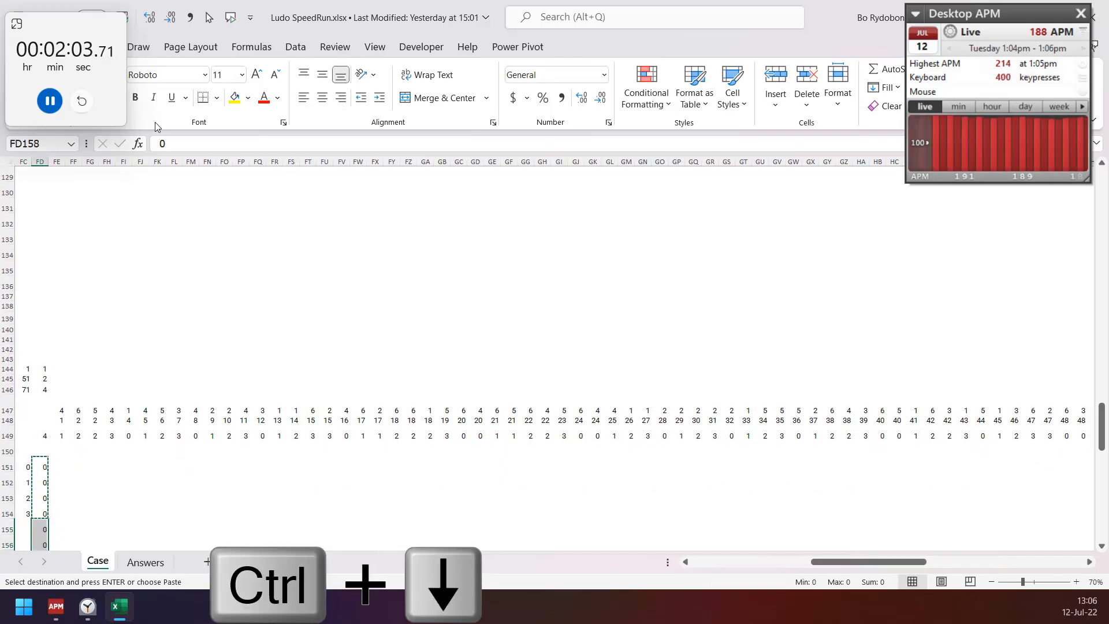
key("ctrl+Down")
key("Down")
key("Down")
key("ctrl+v")
Enter =FC151:FC154*13 in FC160 to calculate each player's board offset.
key("Left")
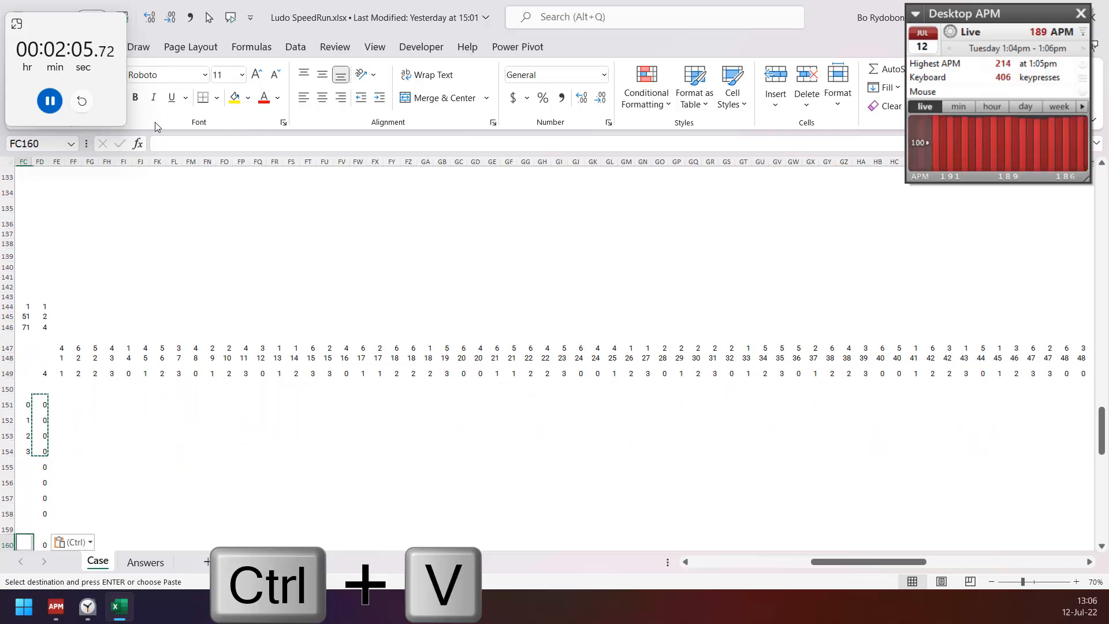
type("=")
key("Up")
key("ctrl+shift+Up")
key("Up")
key("ctrl+Up")
key("ctrl+shift+Up")
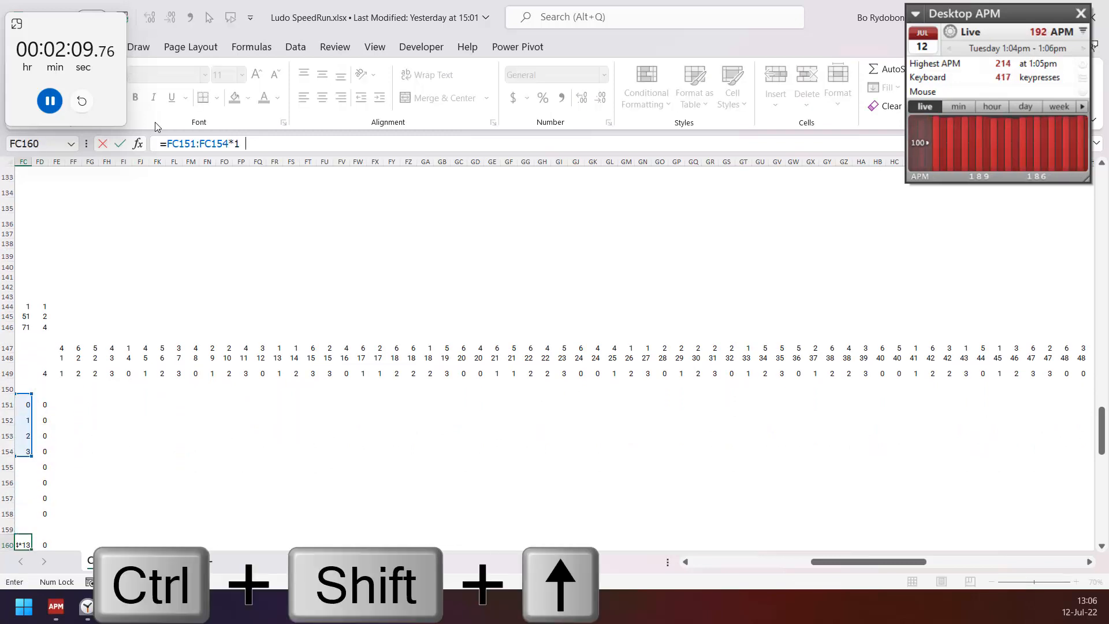
type("*1")
key("Return")
Start a LET formula in FE151 that defines s as the roll in FE$147.
key("Right")
key("ctrl+Up")
key("ctrl+Up")
key("ctrl+Up")
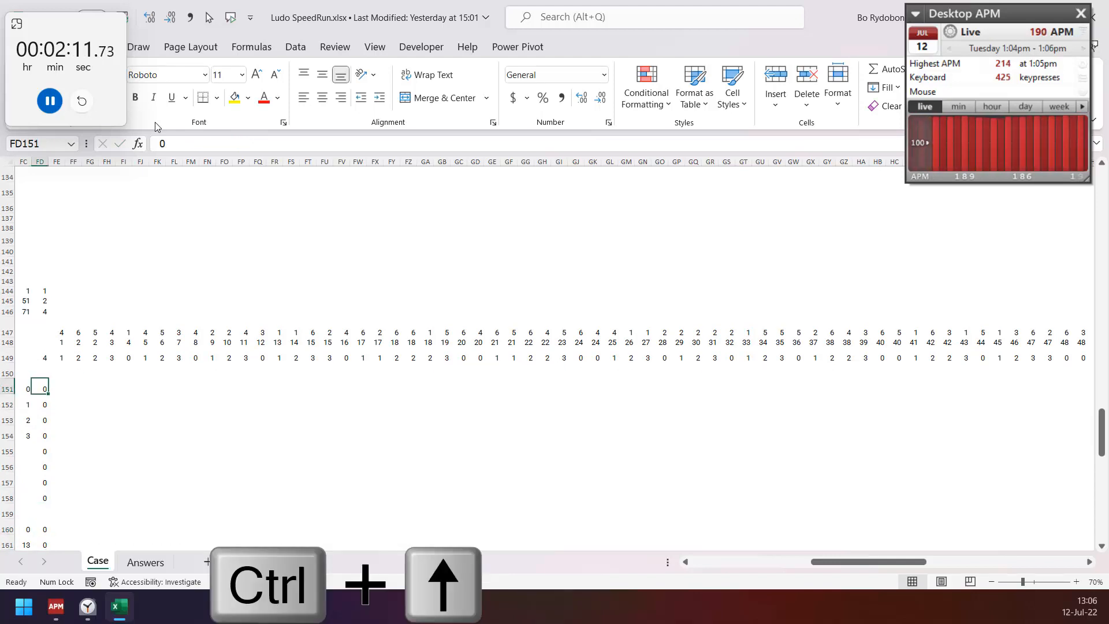
type("=let(s,")
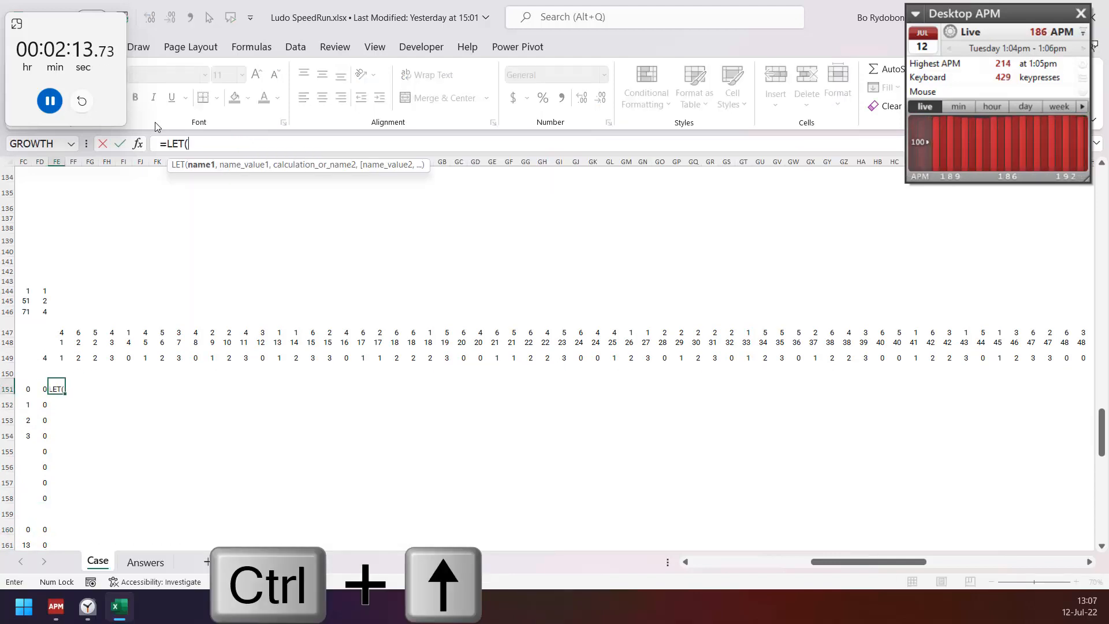
key("ctrl+Up")
key("ctrl+Up")
key("F4")
key("F4")
Define p in the LET formula as LOOKUP(99,FD151:$FD151).
type(",p,look")
key("Tab")
type("99,")
key("Left")
key("F8")
key("F2")
key("F4")
key("F4")
key("F4")
key("F2")
Define m in the LET formula as LOOKUP(99,FD160:$FD160).
type(",m,LOOKUP(99,")
key("ctrl+Down")
key("ctrl+Down")
key("F2")
key("F4")
key("F4")
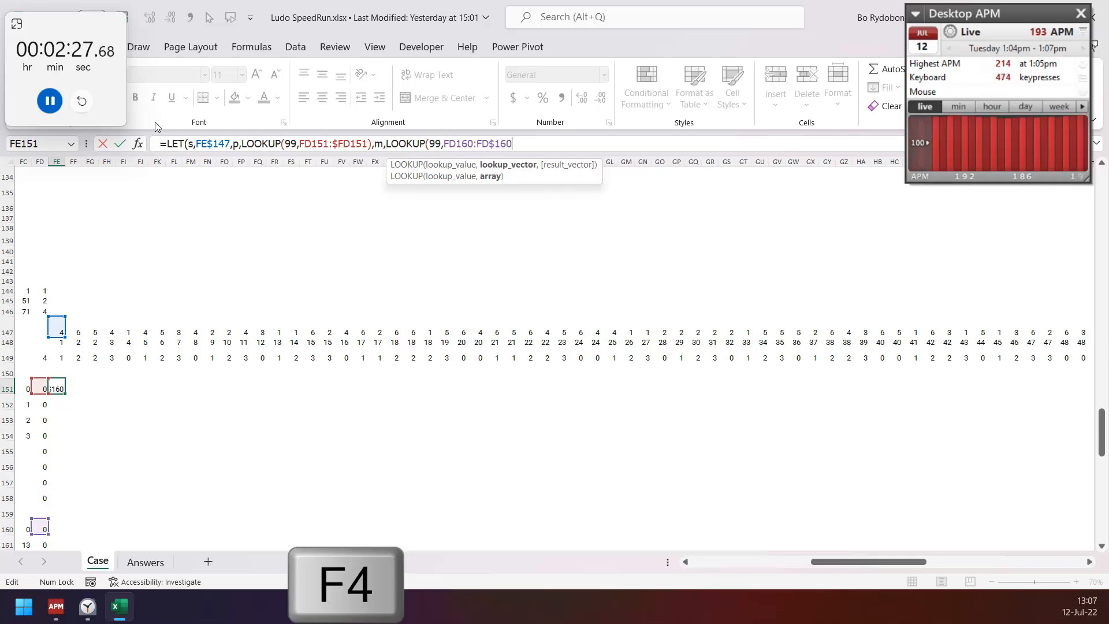
Add the current-player test IF(FE$149=$FC151,IF(p,2,N(s=6)) to the LET formula.
type("),IF(")
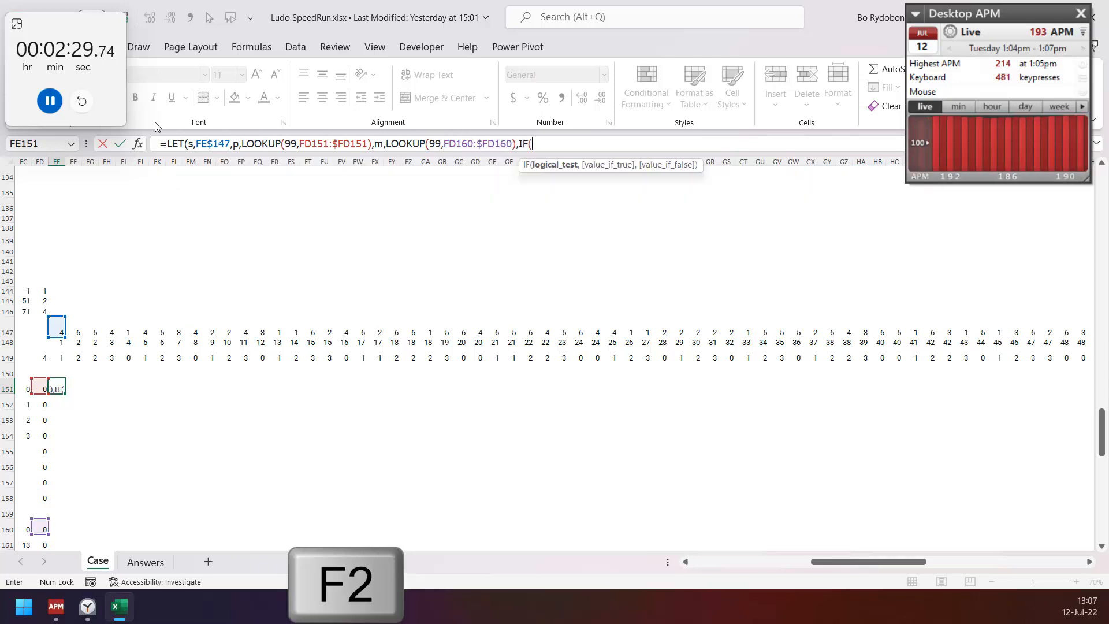
key("ctrl+Up")
key("F4")
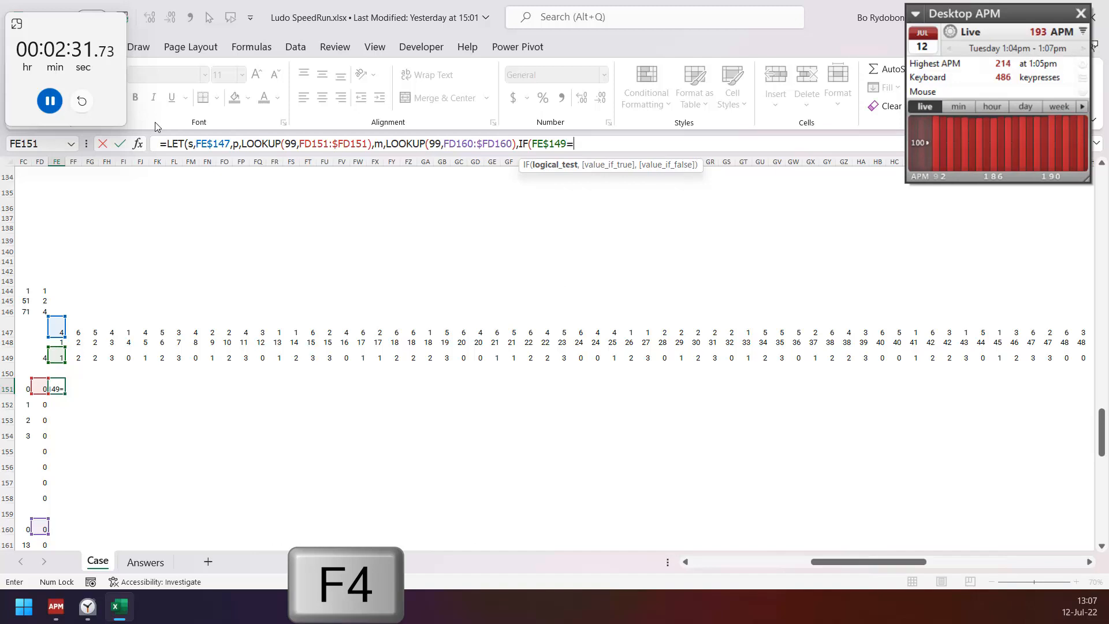
type(",IF(p=")
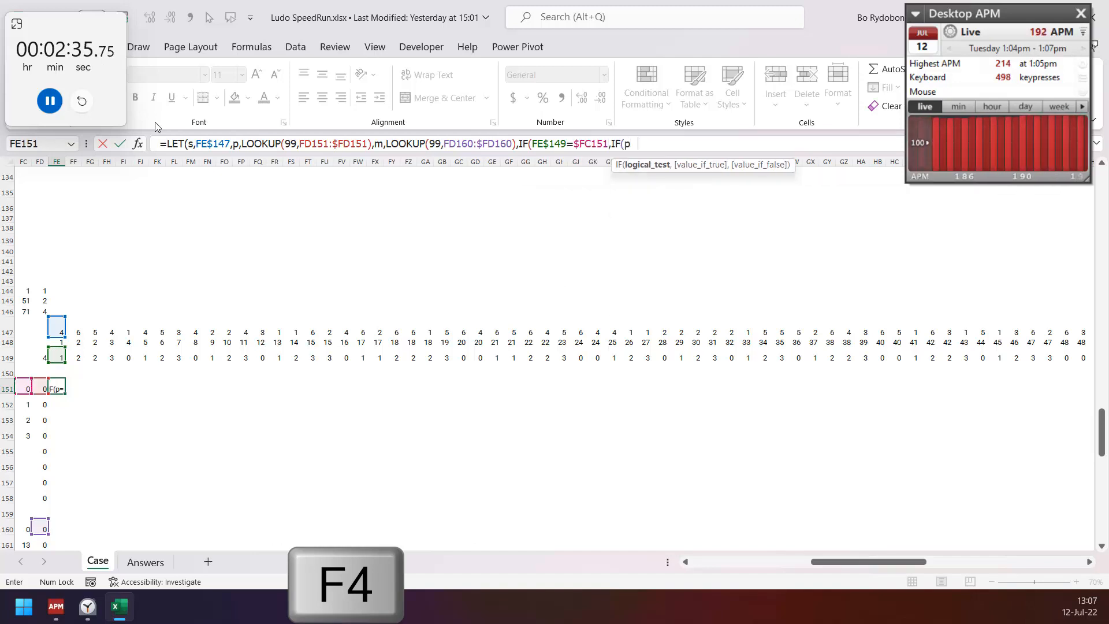
type("2")
key("BackSpace")
key("BackSpace")
type(",2,")
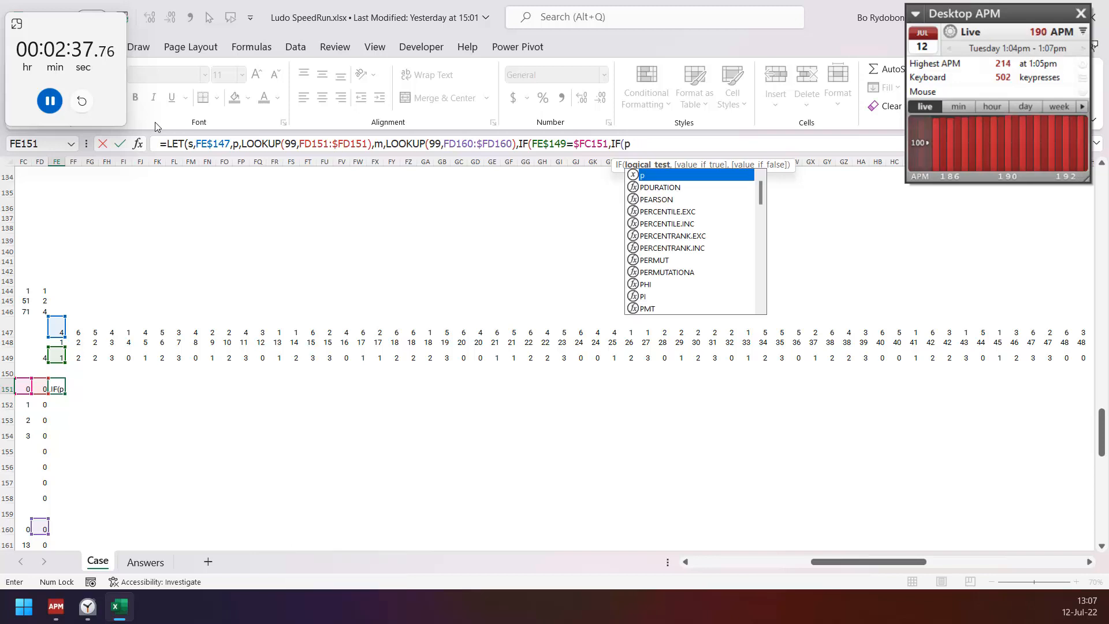
type("n(s")
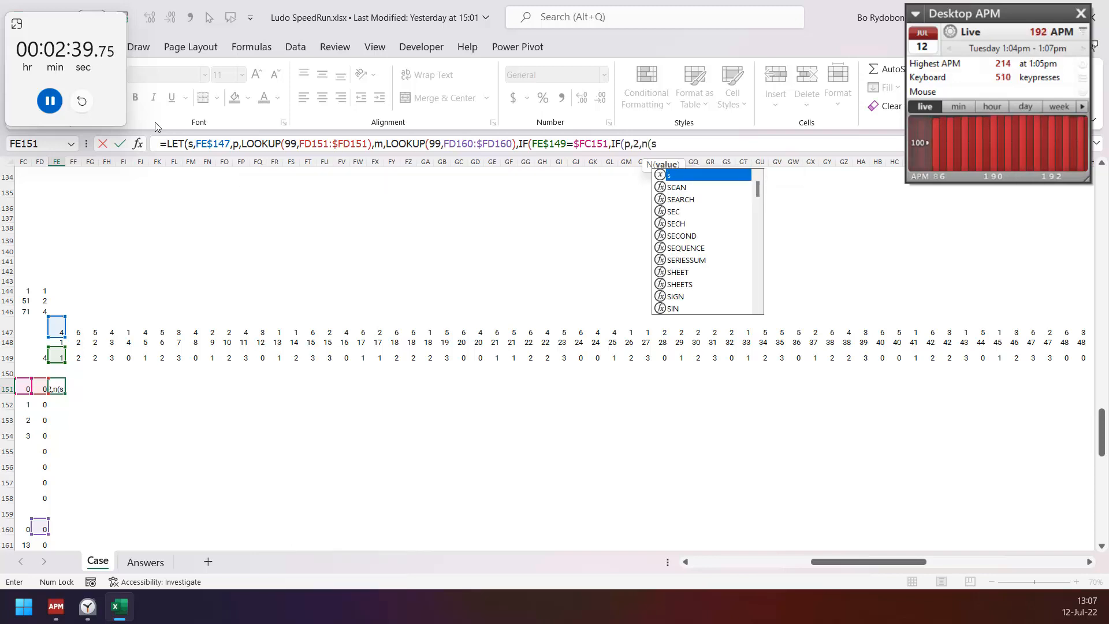
type("=6),")
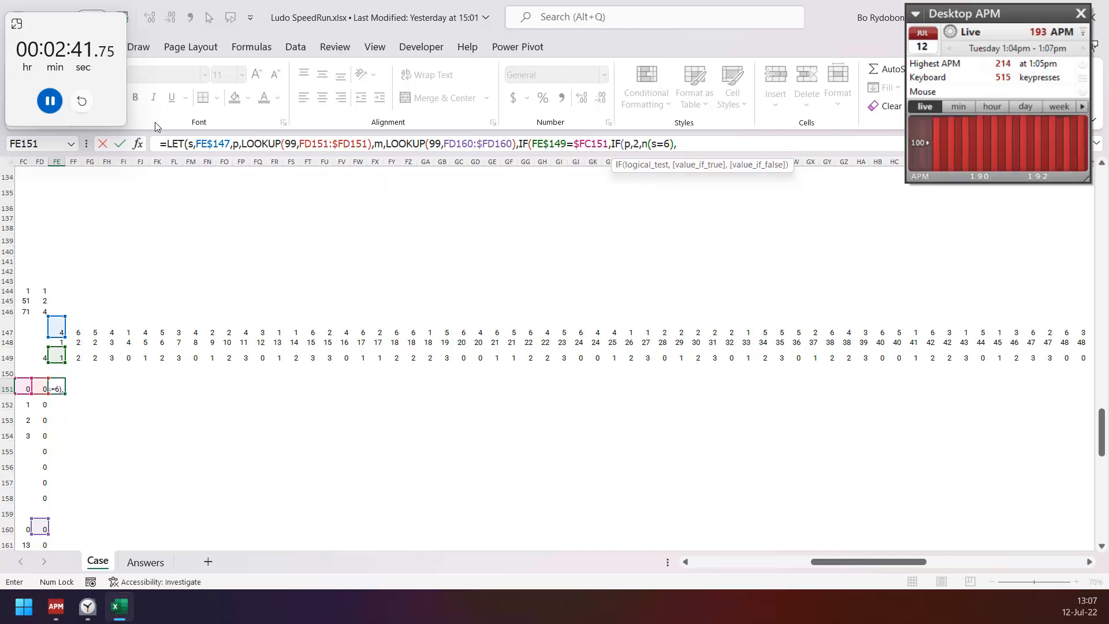
key("BackSpace")
Complete the FE151 formula with the other-player branch IF(COUNTIFS(FE$160:FE$163,m),) and enter it.
type("),IF(cou")
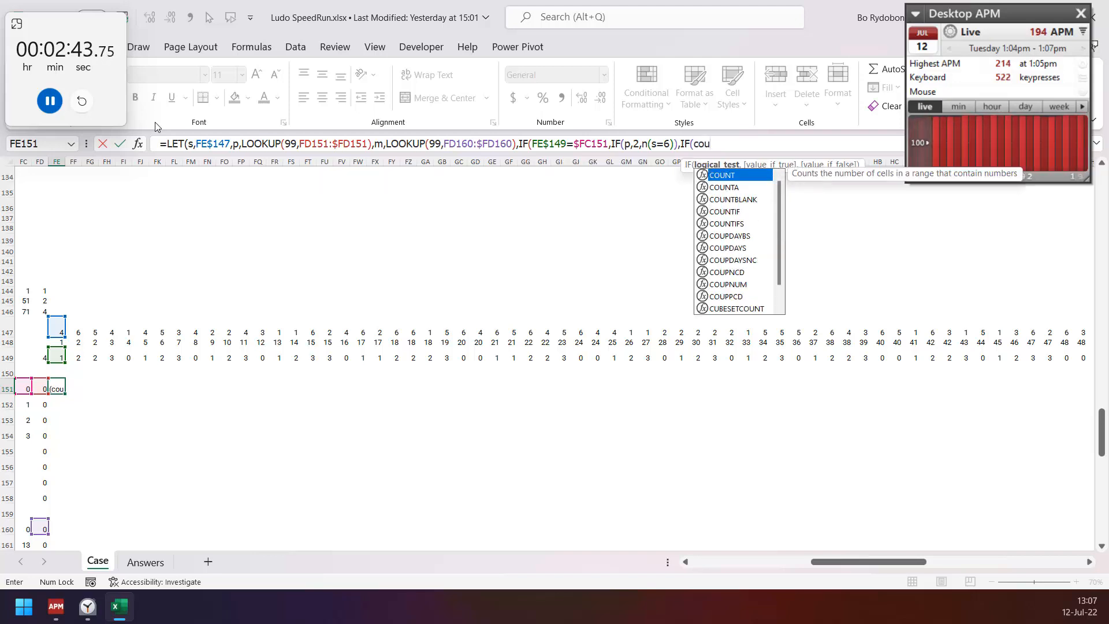
type("ntifs")
key("Tab")
key("ctrl+Down")
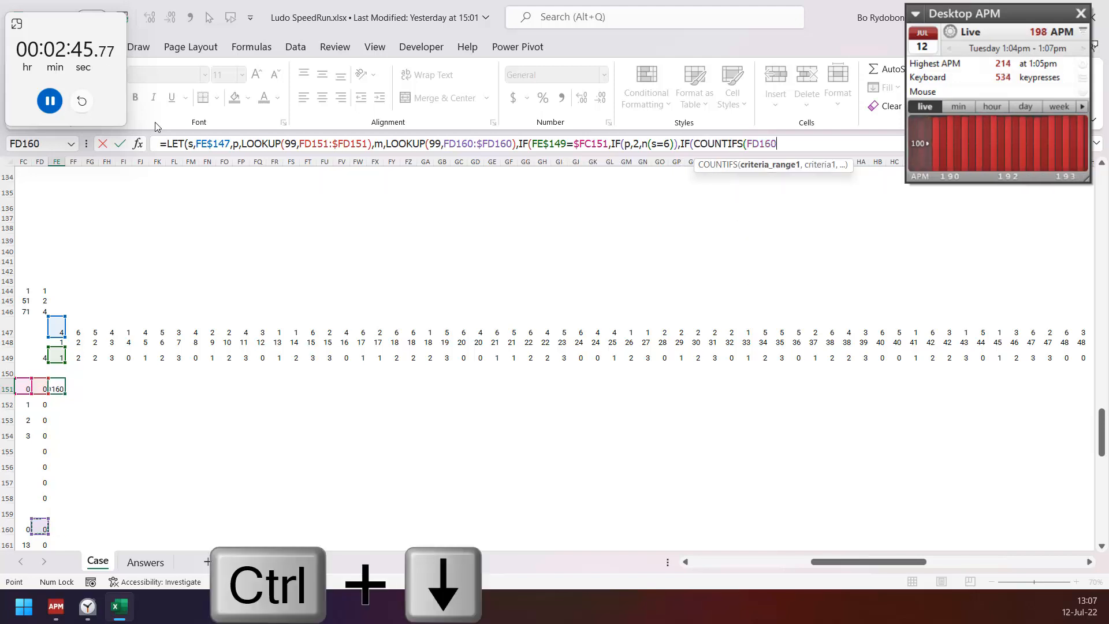
key("Right")
key("shift+Down")
key("shift+Down")
key("shift+Down")
key("F4")
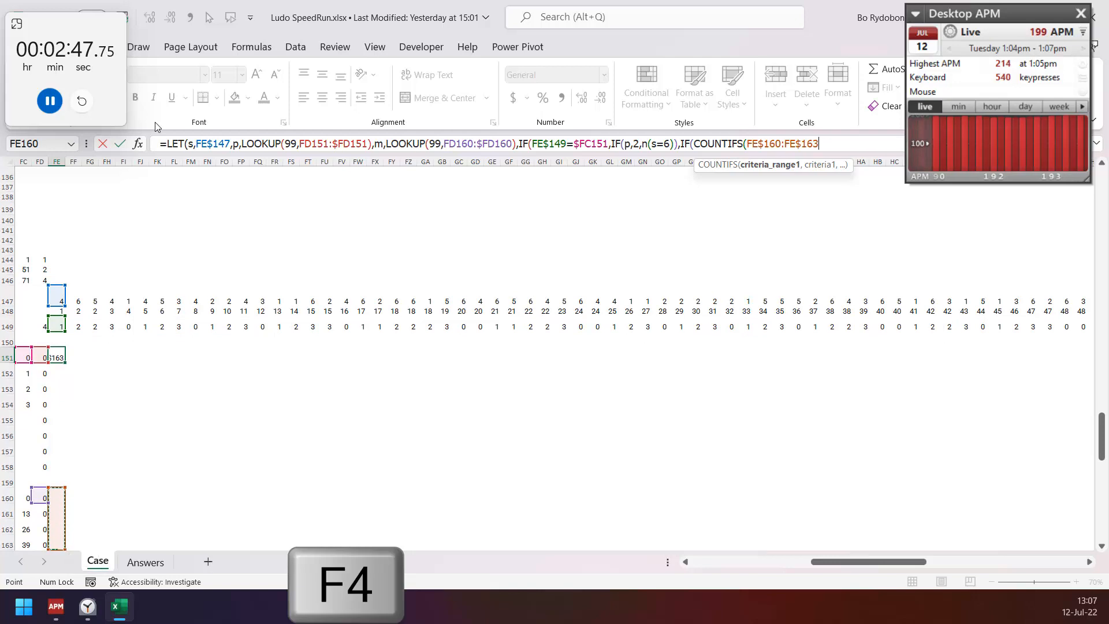
key("F4")
type(",m),")
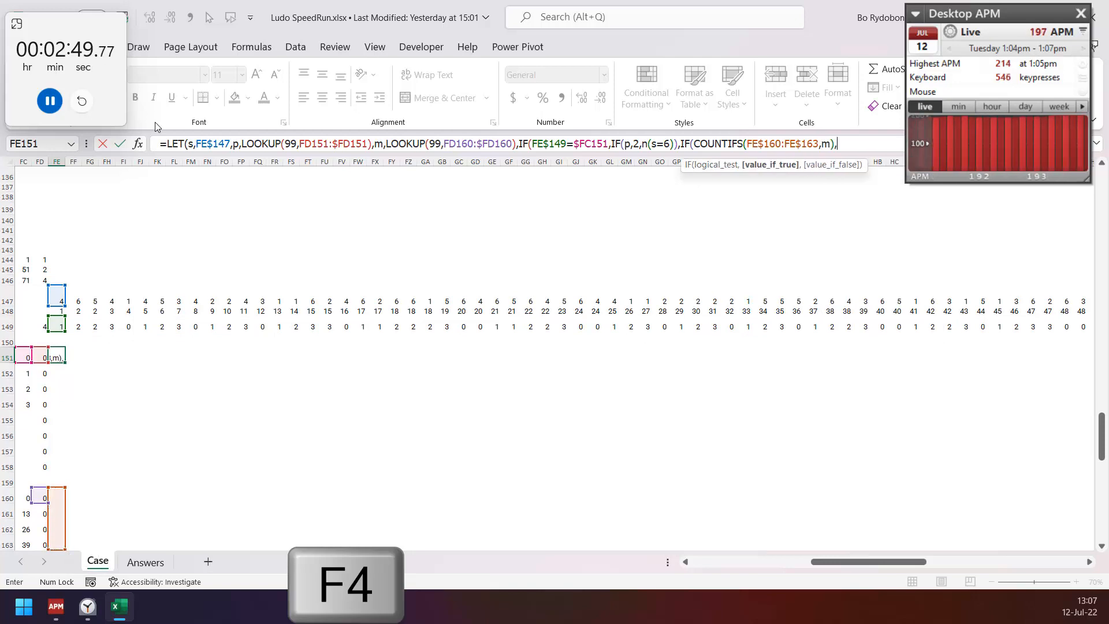
type(")))")
key("ctrl+Return")
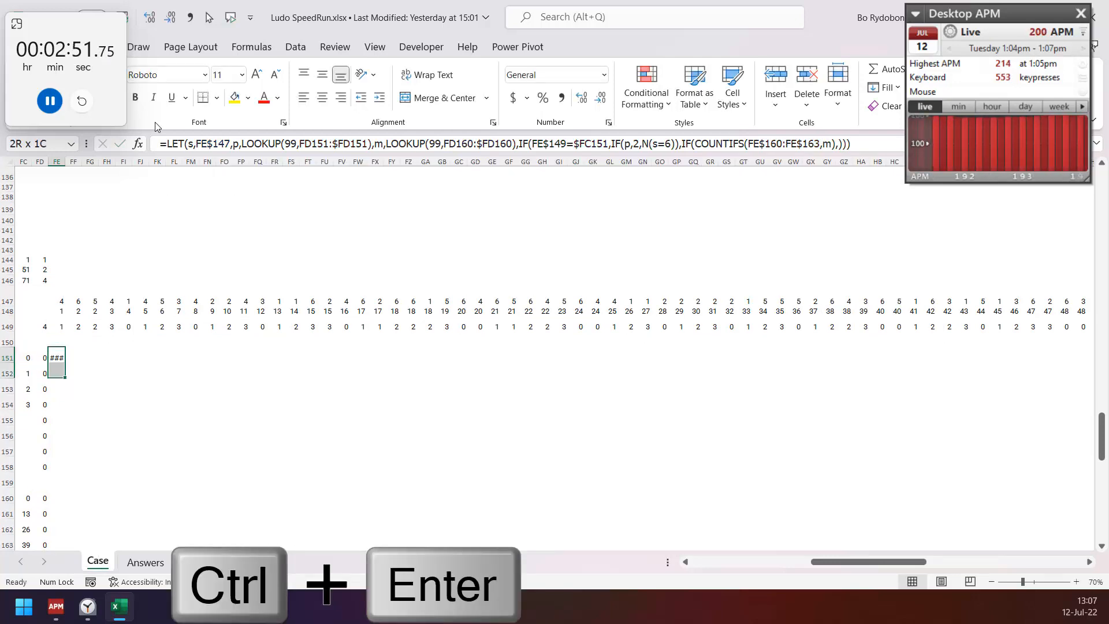
Fill the LET formula from FE151 down through FE158.
key("shift+Down")
key("shift+Down")
key("shift+Down")
key("shift+Down")
key("shift+Down")
key("shift+Down")
key("shift+Down")
key("shift+Down")
key("shift+Up")
key("shift+Up")
key("shift+Up")
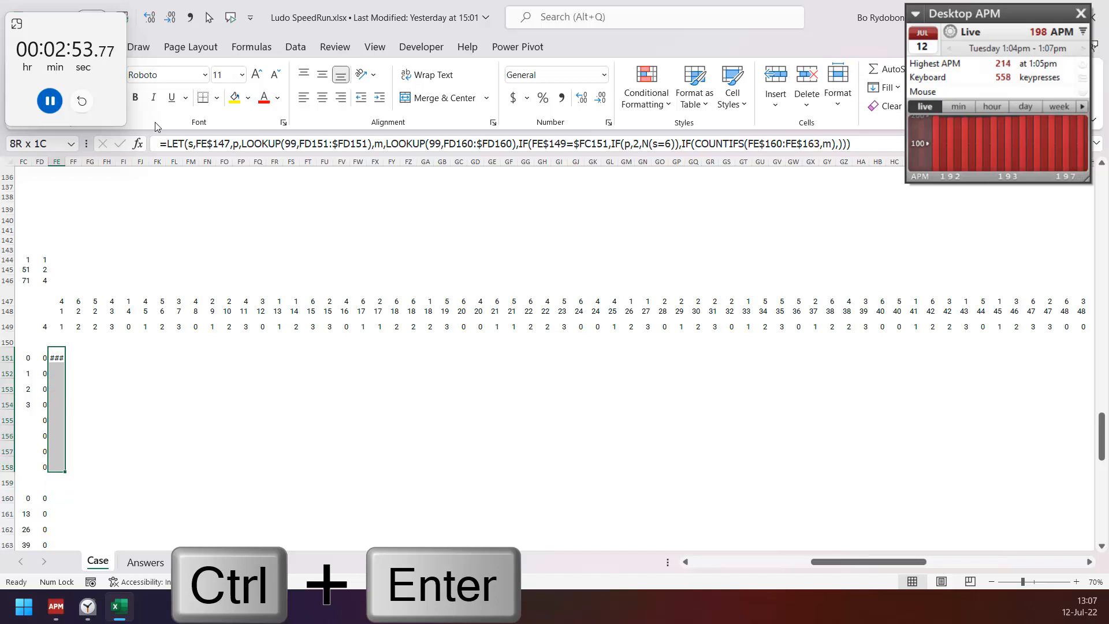
key("ctrl+d")
Edit the LET formula for FE155:FE158, replacing everything after the p definition with t defined as FE151.
key("Down")
key("Down")
key("Down")
key("Down")
key("shift+Down")
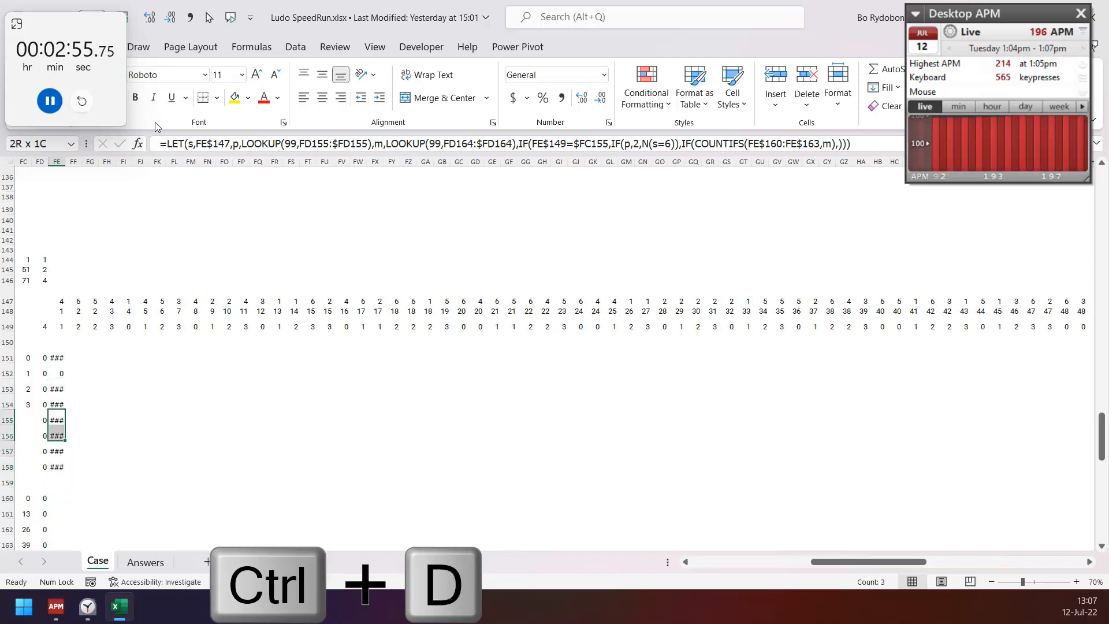
key("F2")
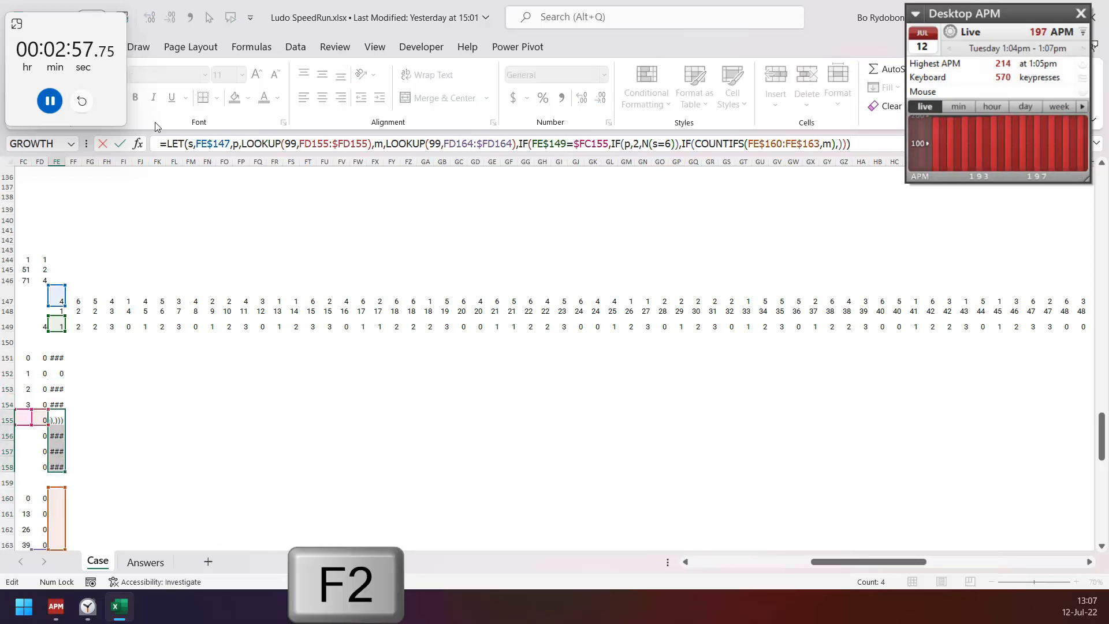
key("Right")
key("Right")
key("Right")
key("Right")
key("Right")
key("Right")
key("Right")
key("Right")
key("Right")
key("Right")
key("Right")
key("Right")
key("Right")
key("Right")
key("Right")
key("Right")
key("Right")
key("Right")
key("Right")
key("Right")
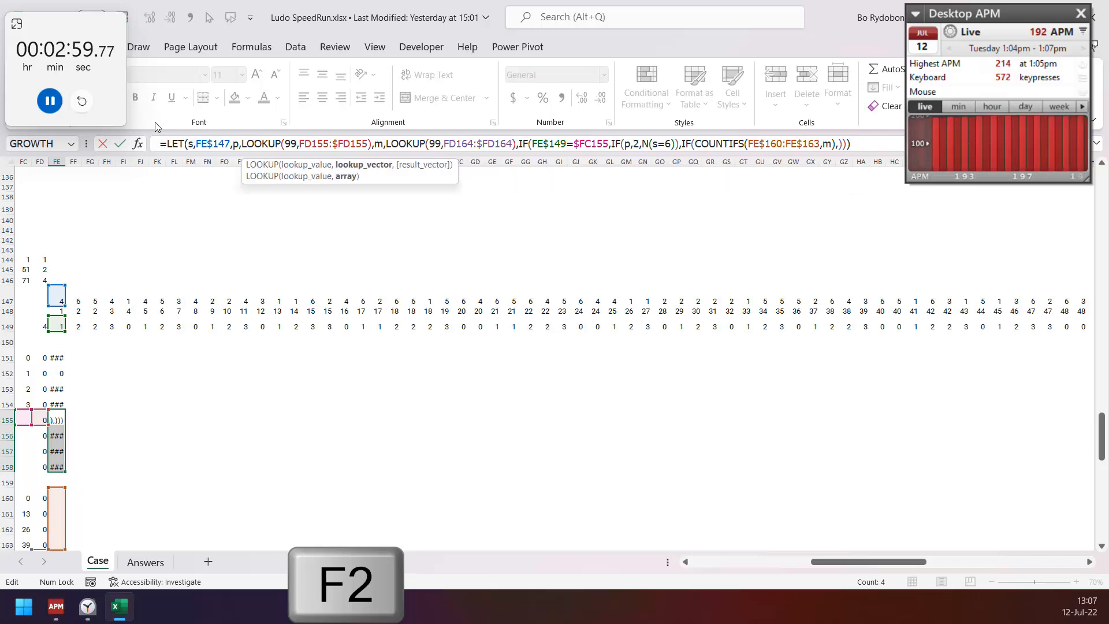
key("Right")
key("Right")
key("Right")
key("Right")
key("Right")
key("Right")
key("Right")
key("Right")
key("Right")
key("Right")
key("Right")
key("Right")
key("Right")
key("Right")
key("shift+End")
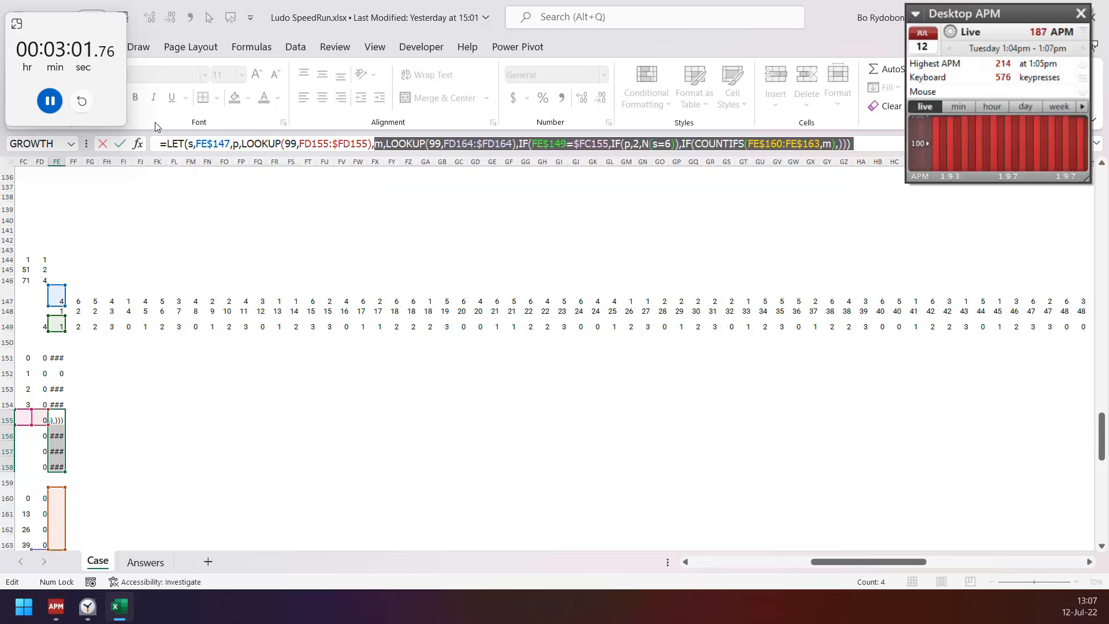
type("t,")
key("F2")
key("Up")
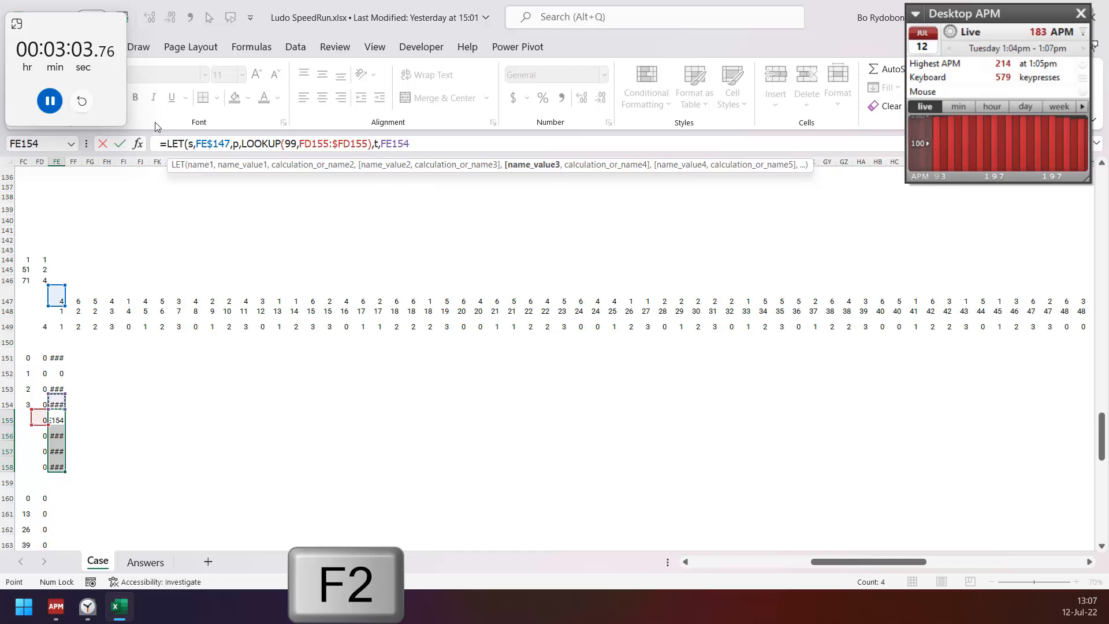
type(",")
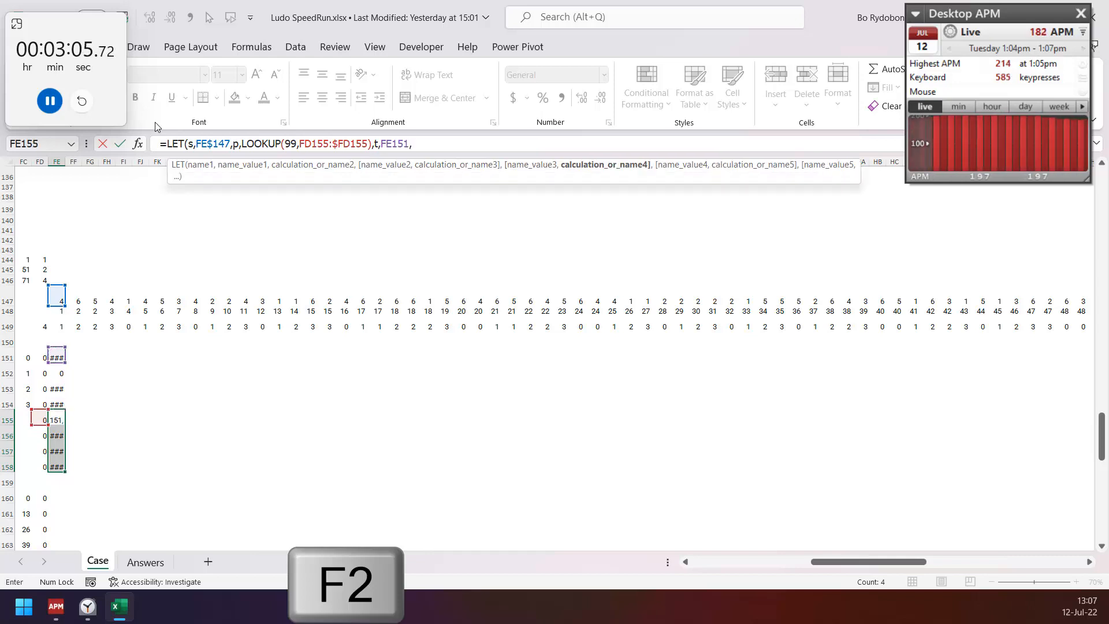
Complete the FE155:FE158 formula with IF(t=2,IF(p+s>55,p,p+s),IF(t,)) and enter it in all four cells.
type("IF(t")
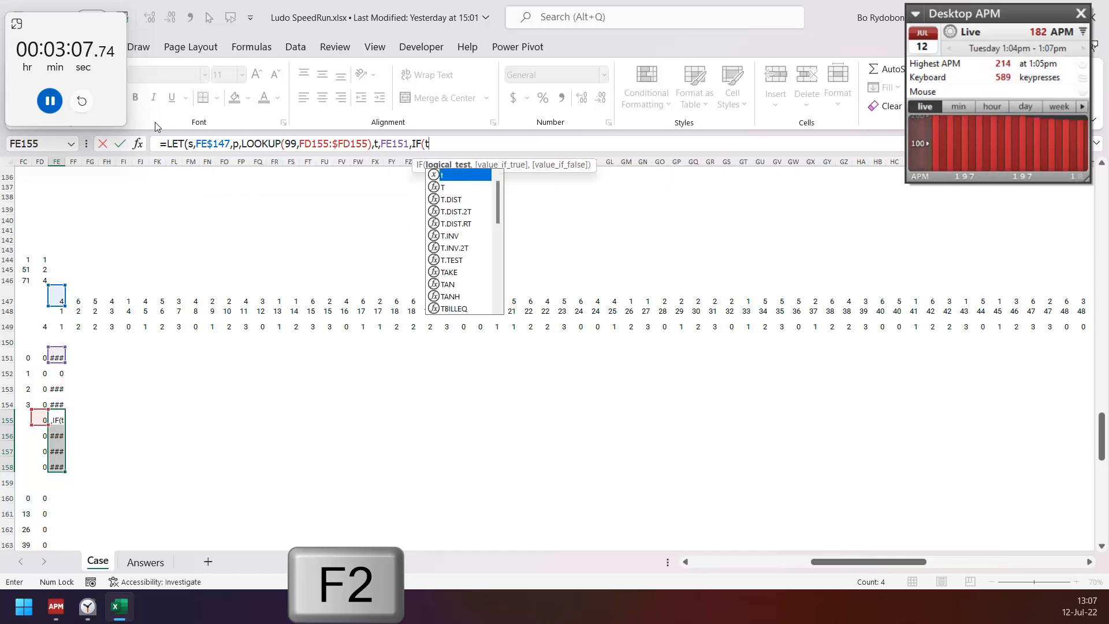
type("=2,IF(p+s")
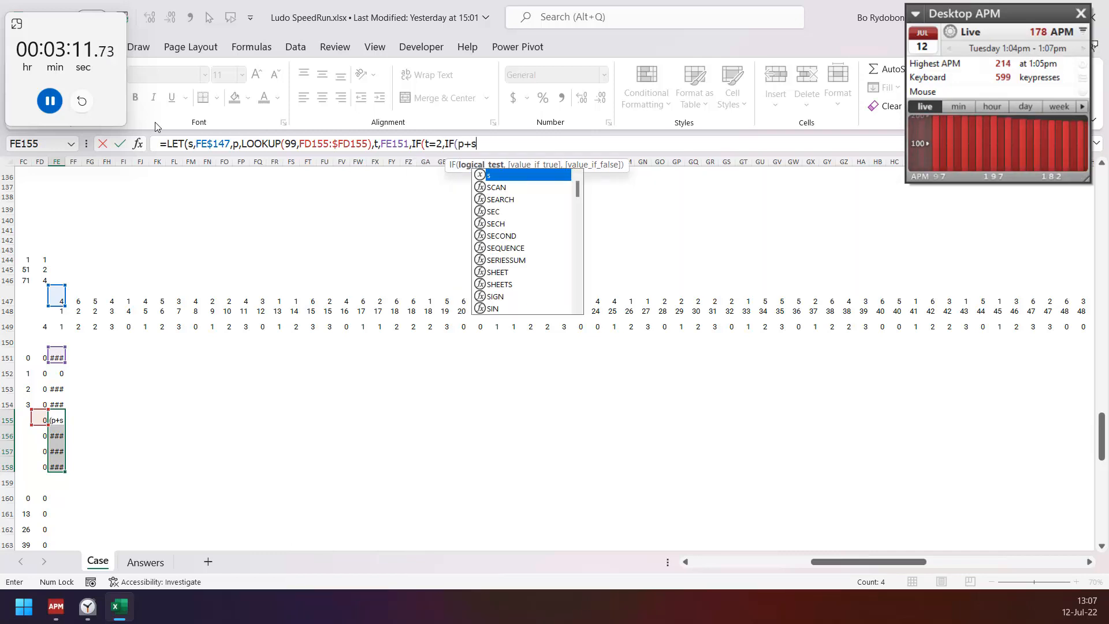
type(">55,p")
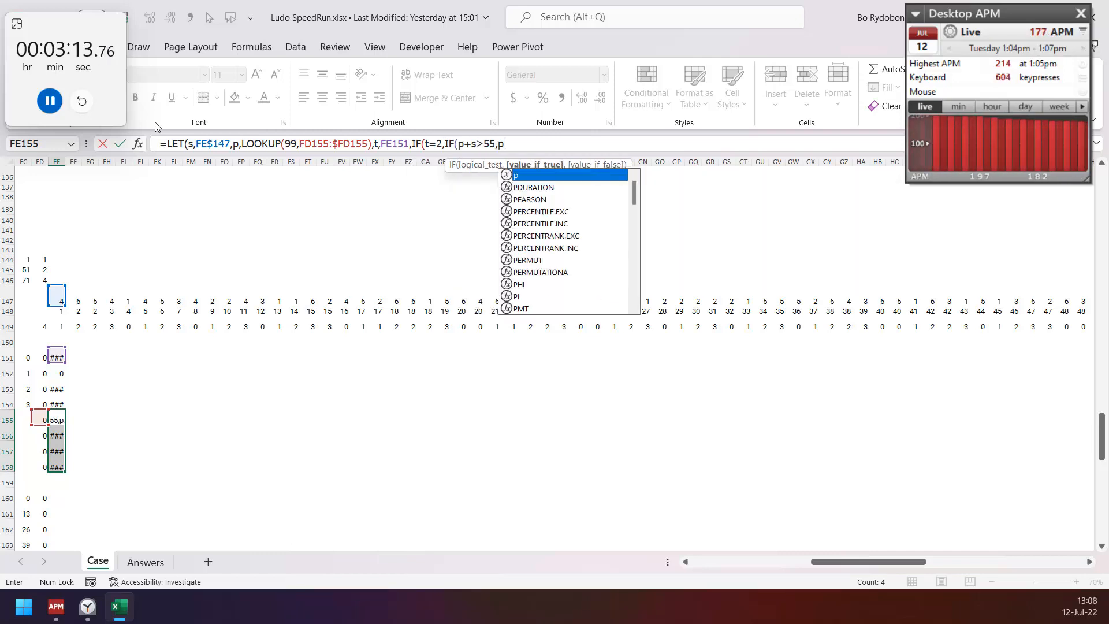
type(",p+s")
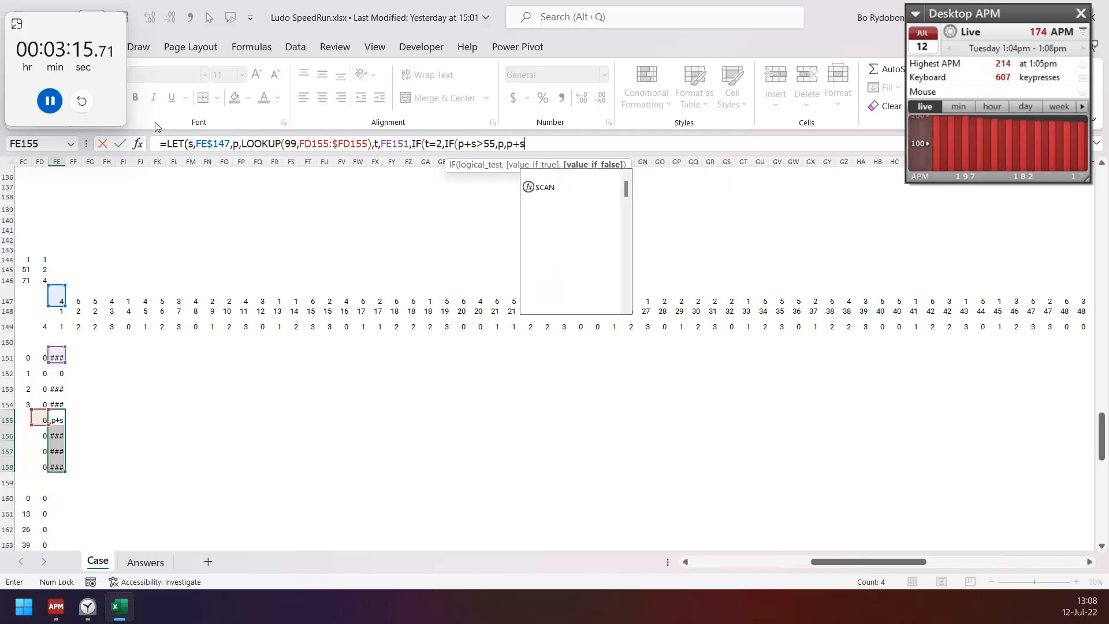
type("),IF(t,")
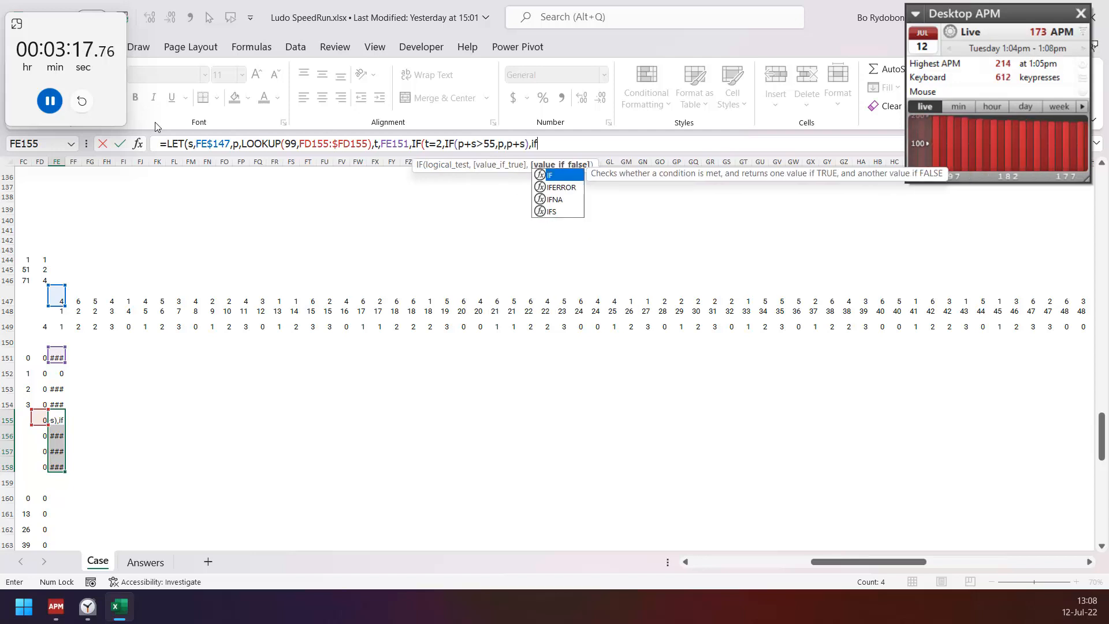
type("))")
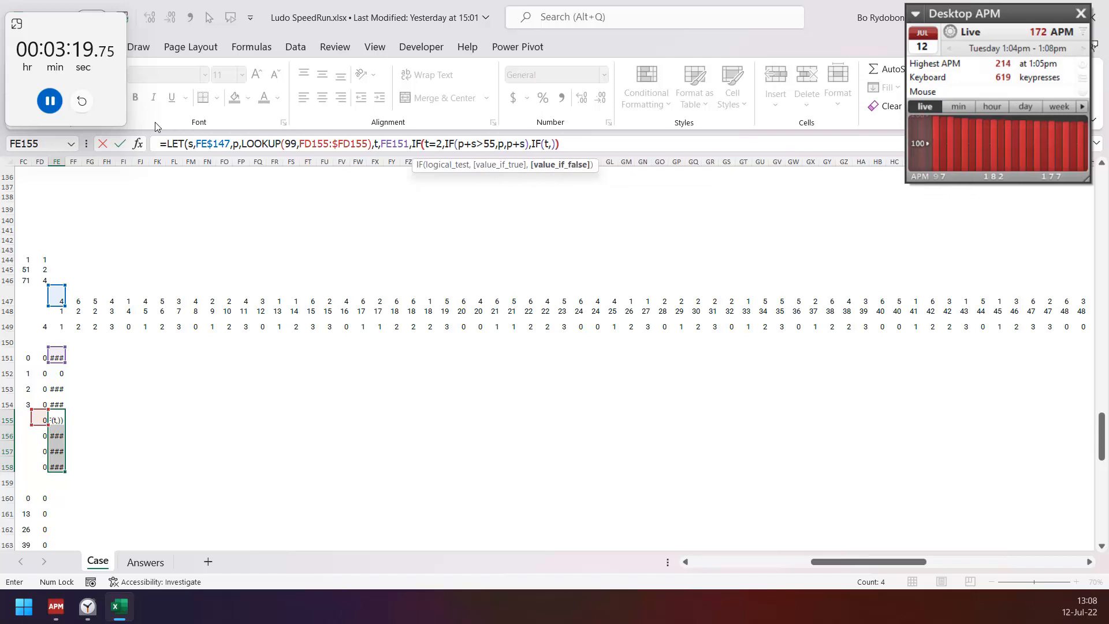
key("ctrl+Return")
Start a LET formula for FE160:FE163 that defines z as FE158 and tests IF($FD$149=4.
key("ctrl+Down")
key("Down")
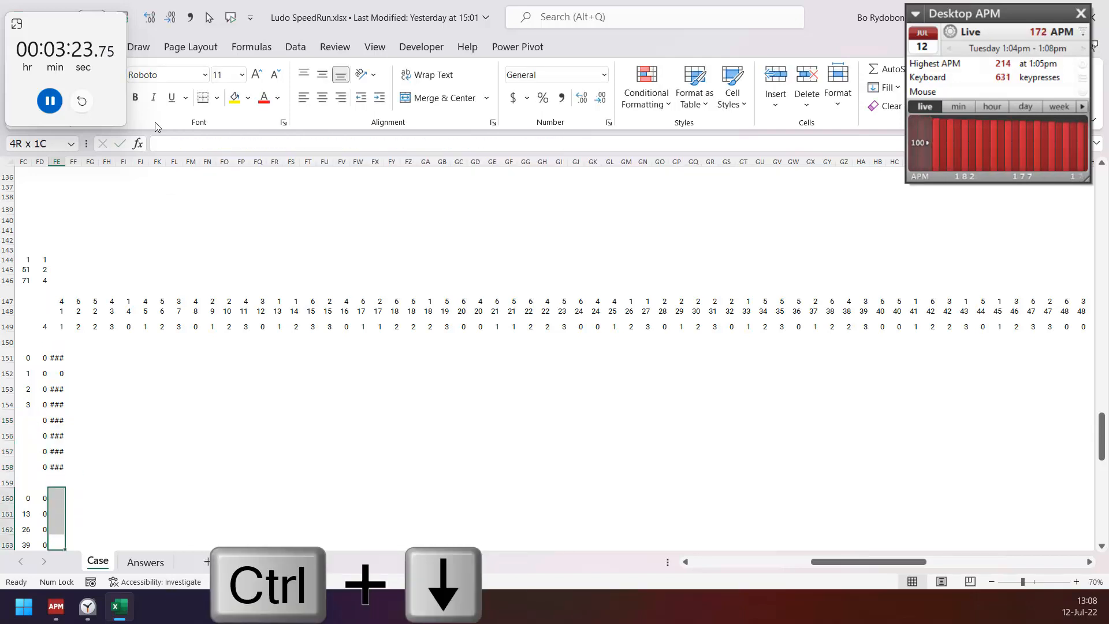
type("=LET(z,")
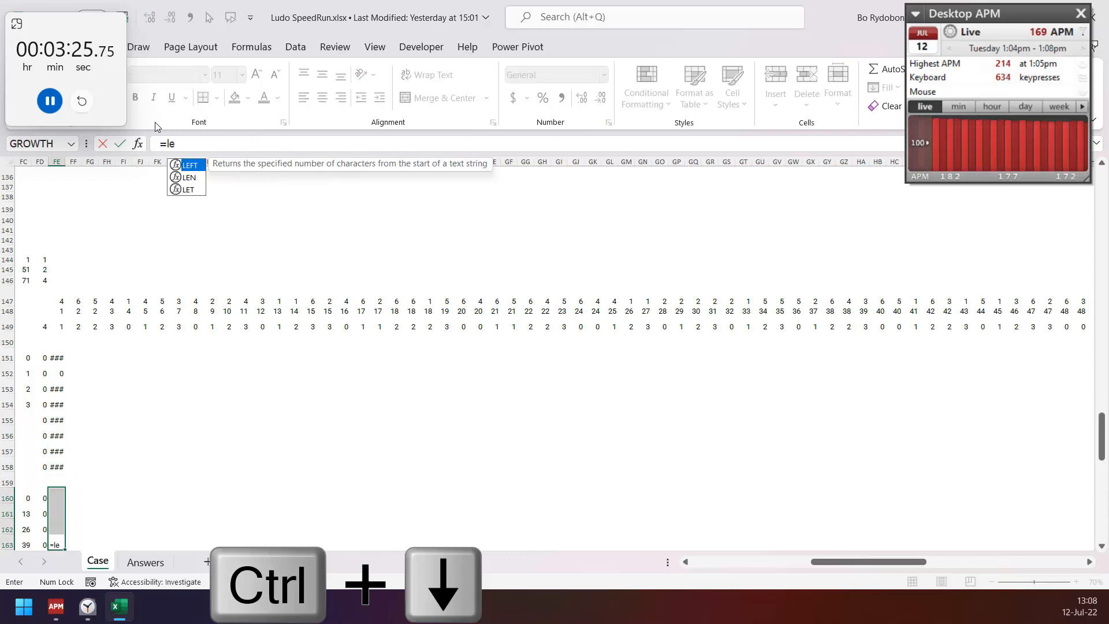
type(",IF(")
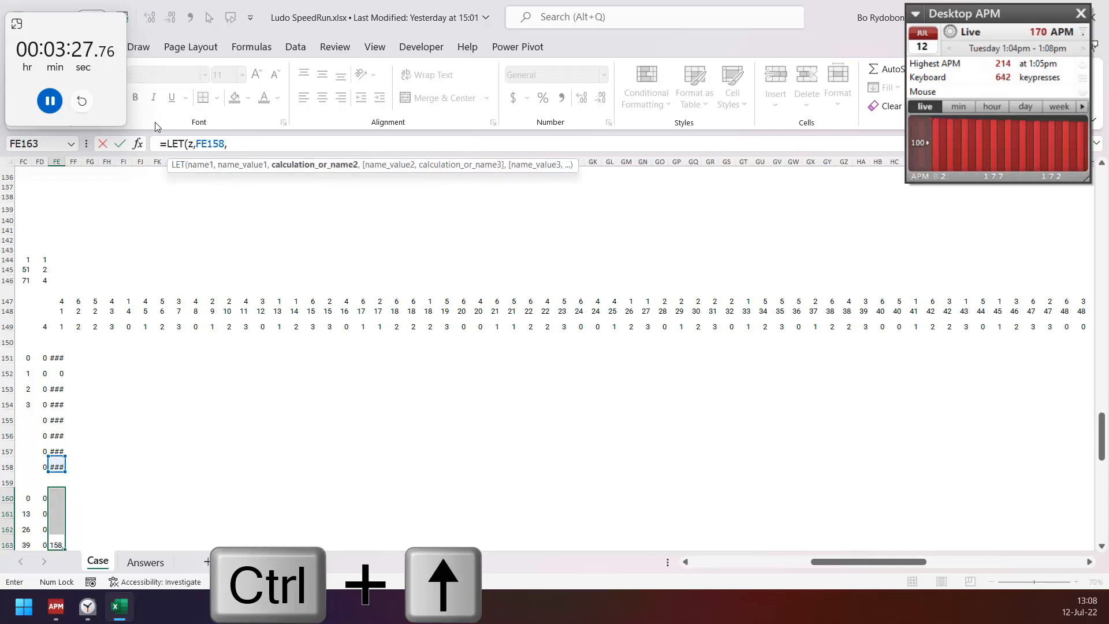
key("ctrl+Up")
key("ctrl+Up")
key("Left")
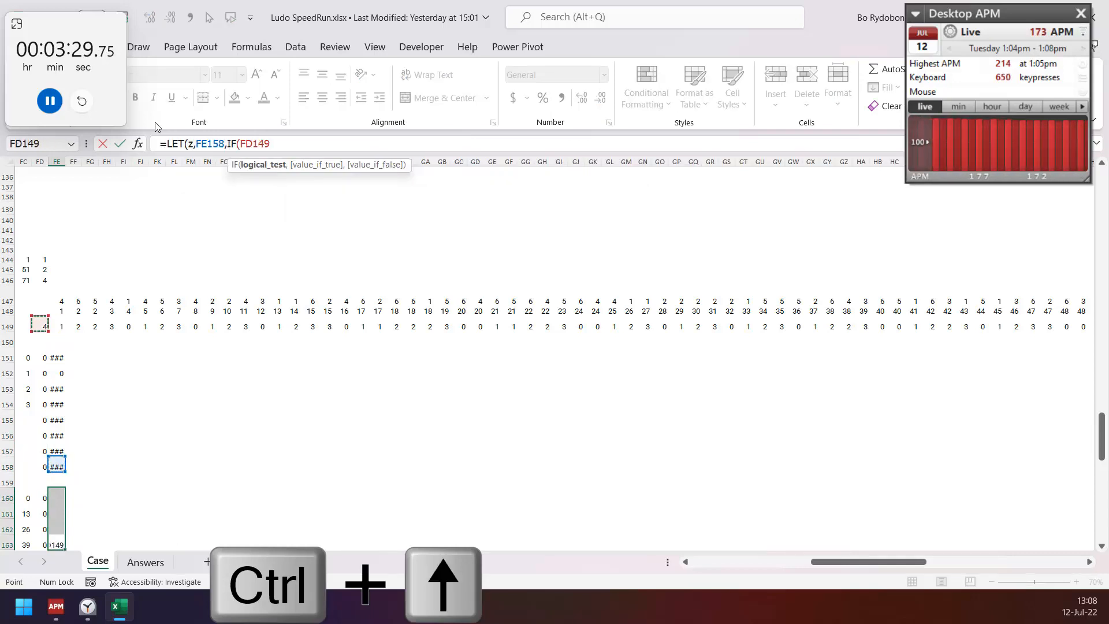
key("F4")
type("=4,IF(insum")
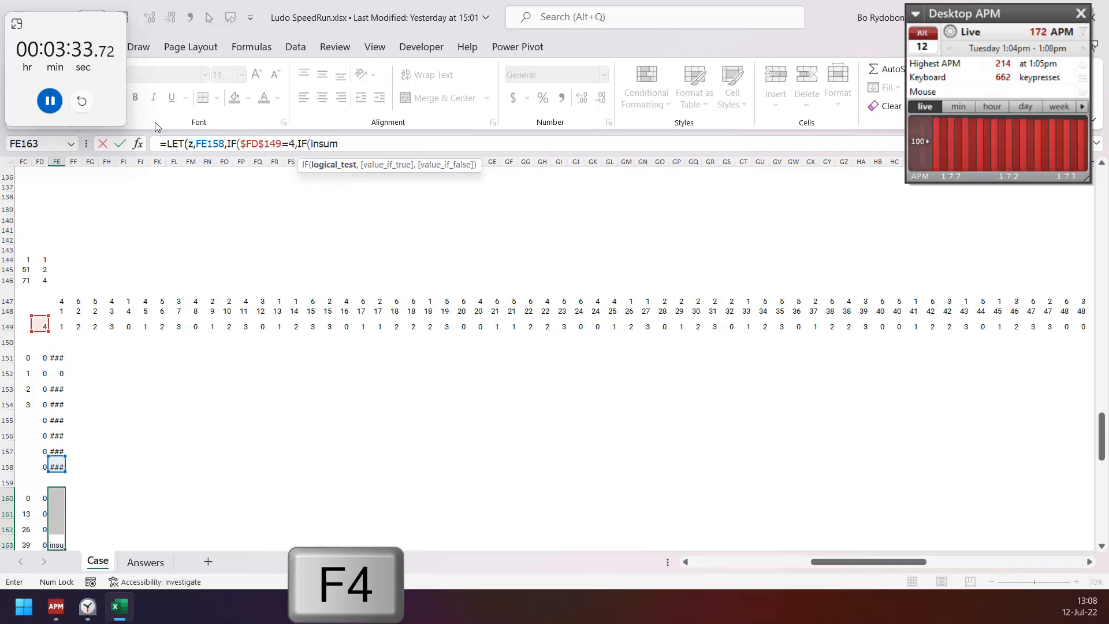
Complete the formula with IF(ISNUMBER(z),MOD(z+$FC163,IF(z<52,52,99))) and enter it in FE160:FE163.
key("BackSpace")
key("BackSpace")
key("BackSpace")
type("snu")
key("Tab")
type("z),")
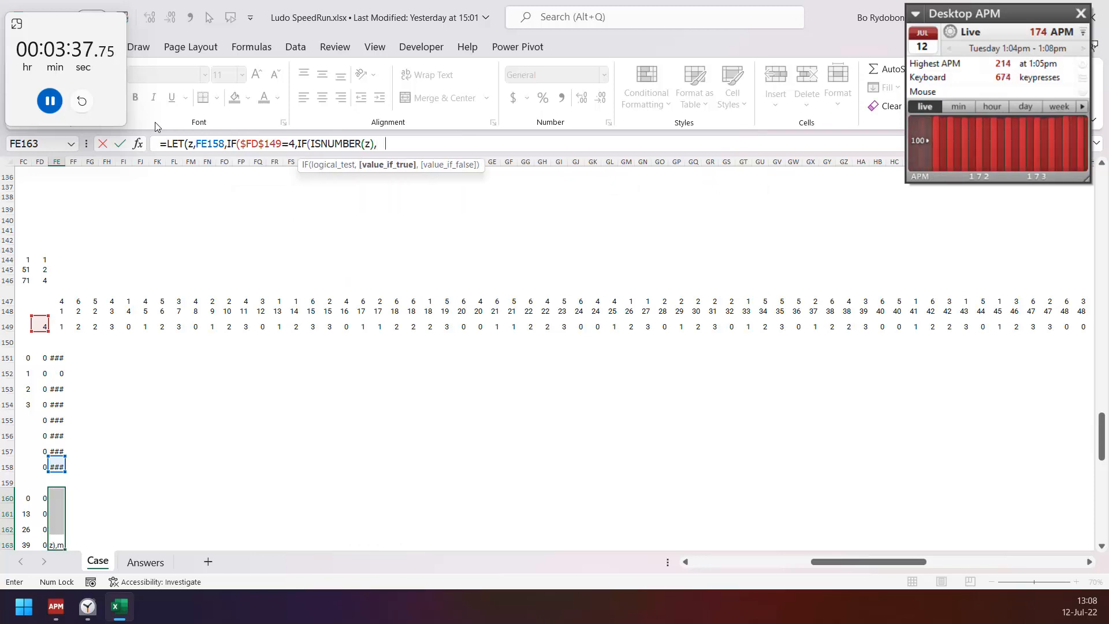
type("mod")
key("Tab")
type("z+")
key("ctrl+Left")
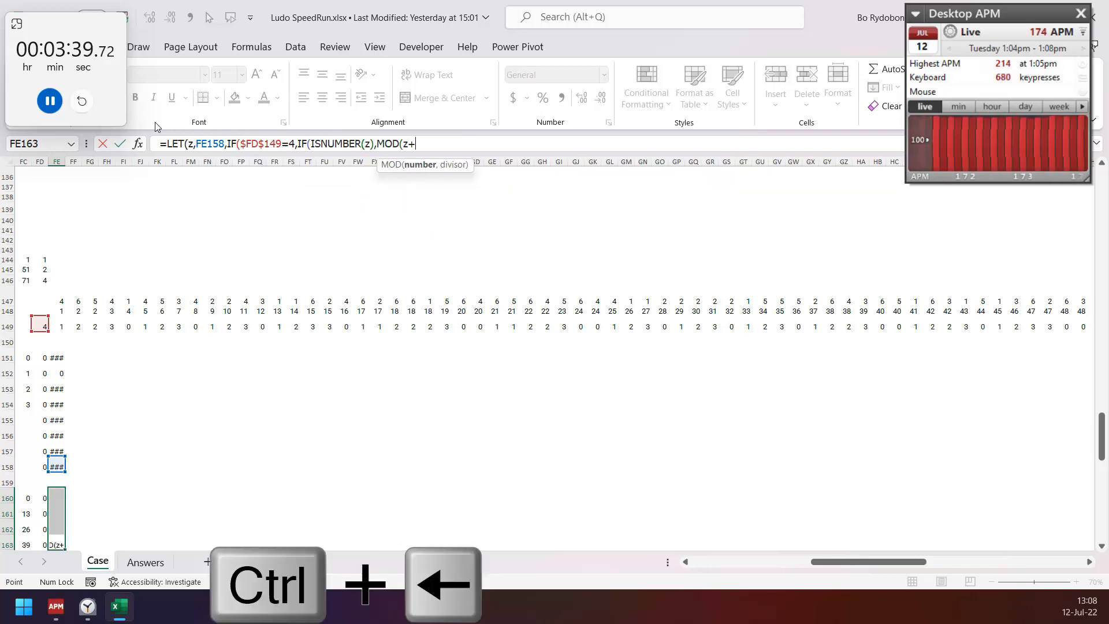
key("F4")
key("F4")
key("F4")
type(",IF(z<")
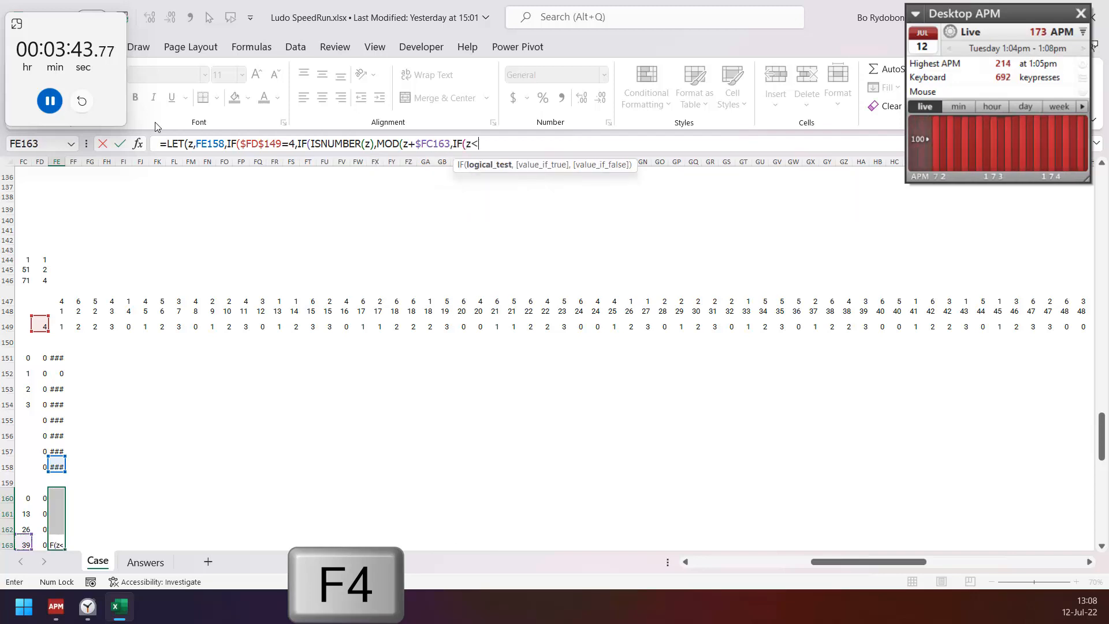
type("52,52,99)))))")
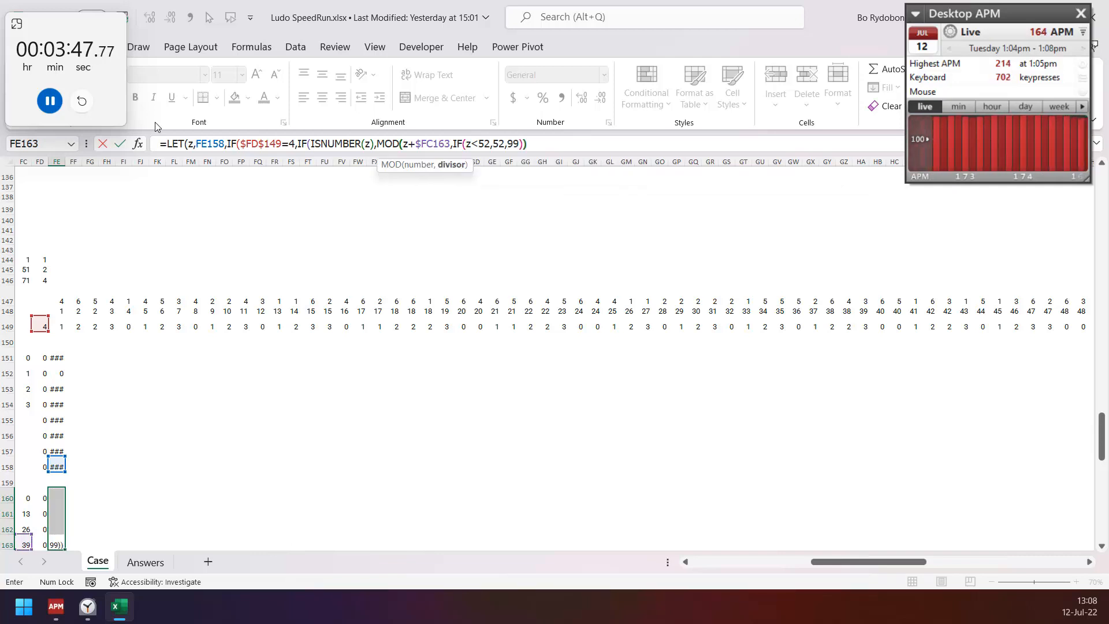
key("ctrl+Return")
key("Return")
Enable iterative calculation in the Excel options so the circular formulas can calculate.
key("alt+t")
key("o")
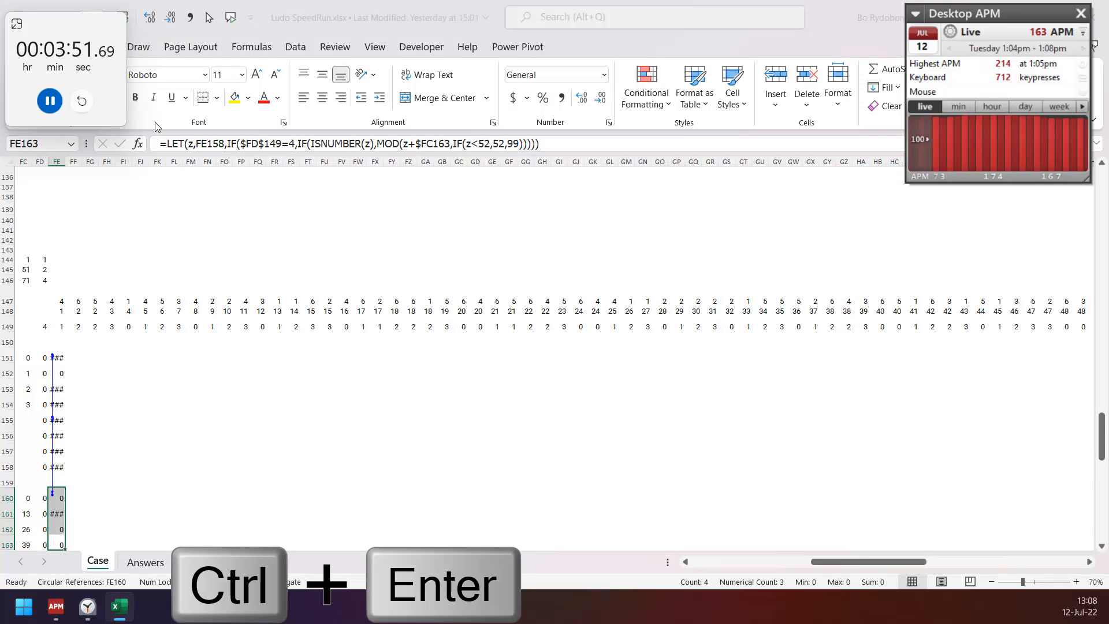
key("Down")
key("Tab")
key("alt+i")
key("Return")
Fill the FE151:FE163 formulas right across all dice rolls to column KX.
key("ctrl+shift+Up")
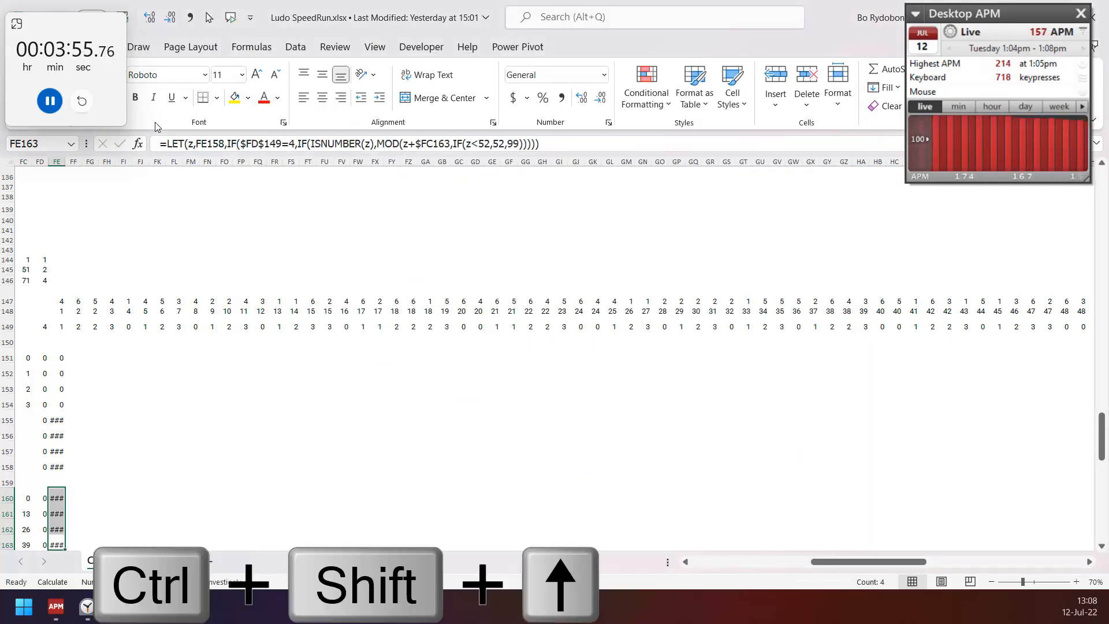
key("ctrl+shift+Right")
key("ctrl+r")
Start an XLOOKUP formula for FC155:FC158 that looks for 55 in FE158:KX158.
key("ctrl+Left")
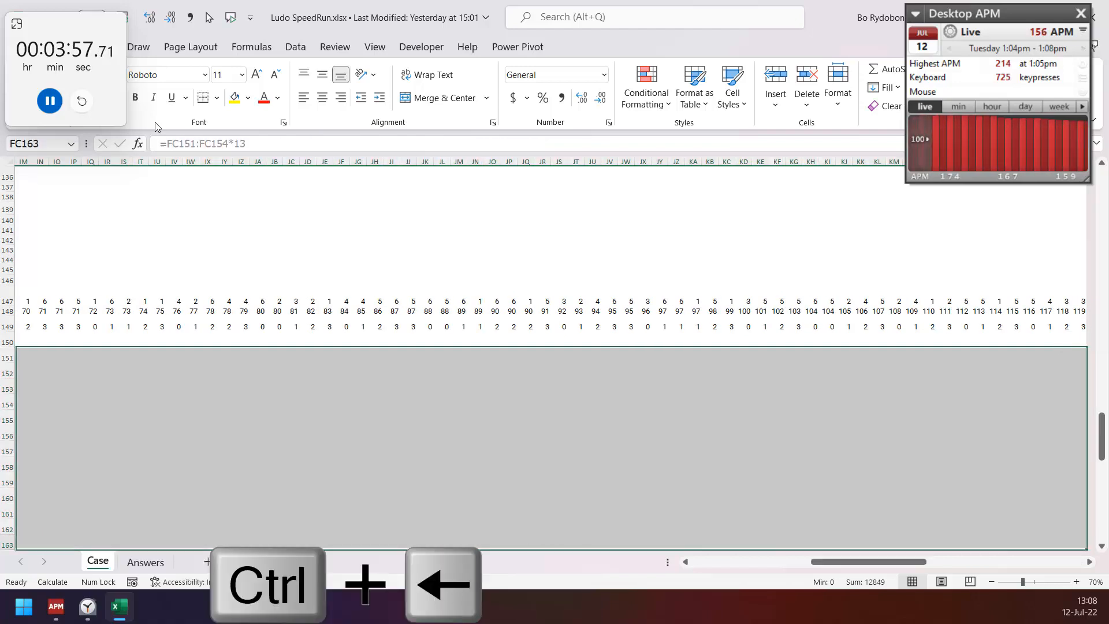
key("Up")
key("Up")
key("Up")
key("Up")
key("Up")
key("shift+Up")
key("shift+Up")
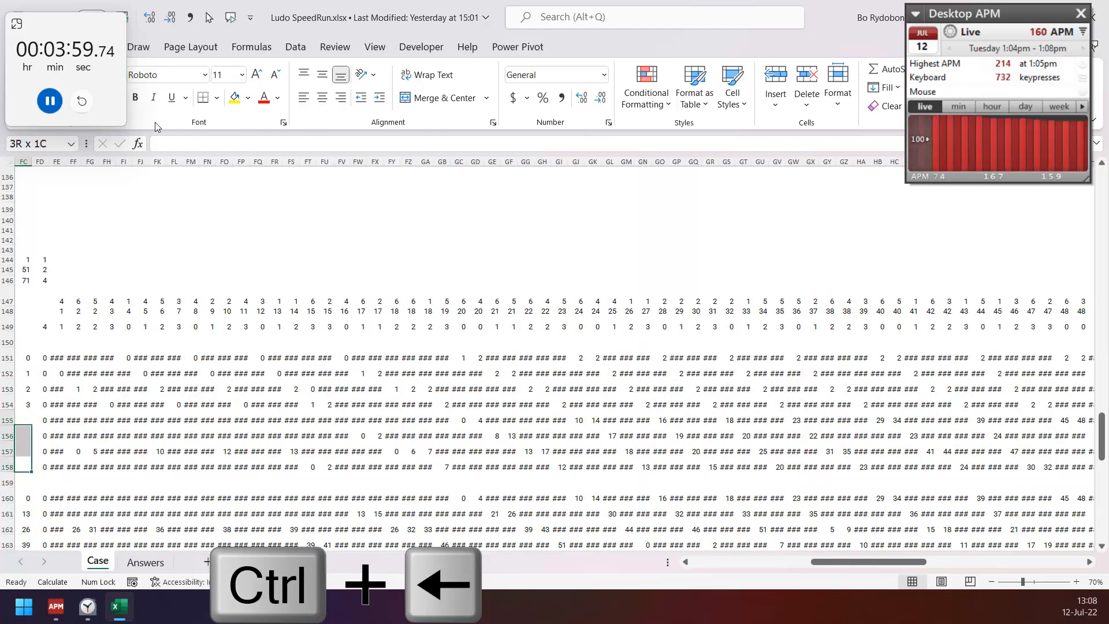
type("=xlo")
key("Tab")
type("55,")
key("Right")
key("Right")
key("ctrl+shift+Right")
Complete the XLOOKUP with return array $FE$148:$KX$148 and if-not-found value 999, entering it in FC155:FC158.
type(",")
key("Up")
key("Up")
key("Up")
key("Right")
key("Right")
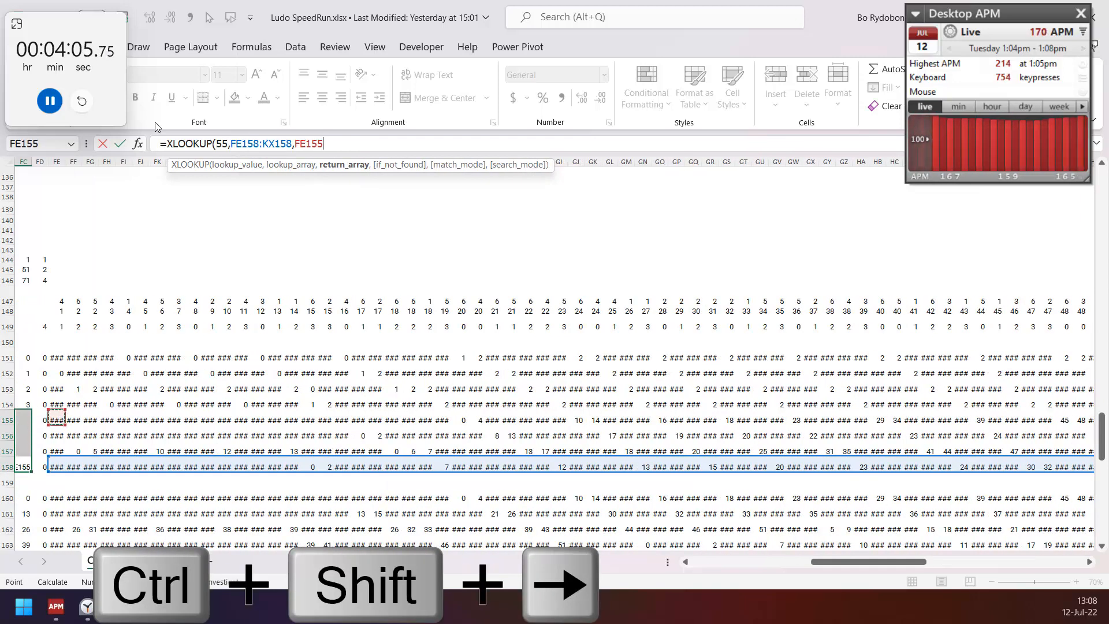
key("ctrl+Up")
key("ctrl+Up")
key("Up")
key("ctrl+shift+Right")
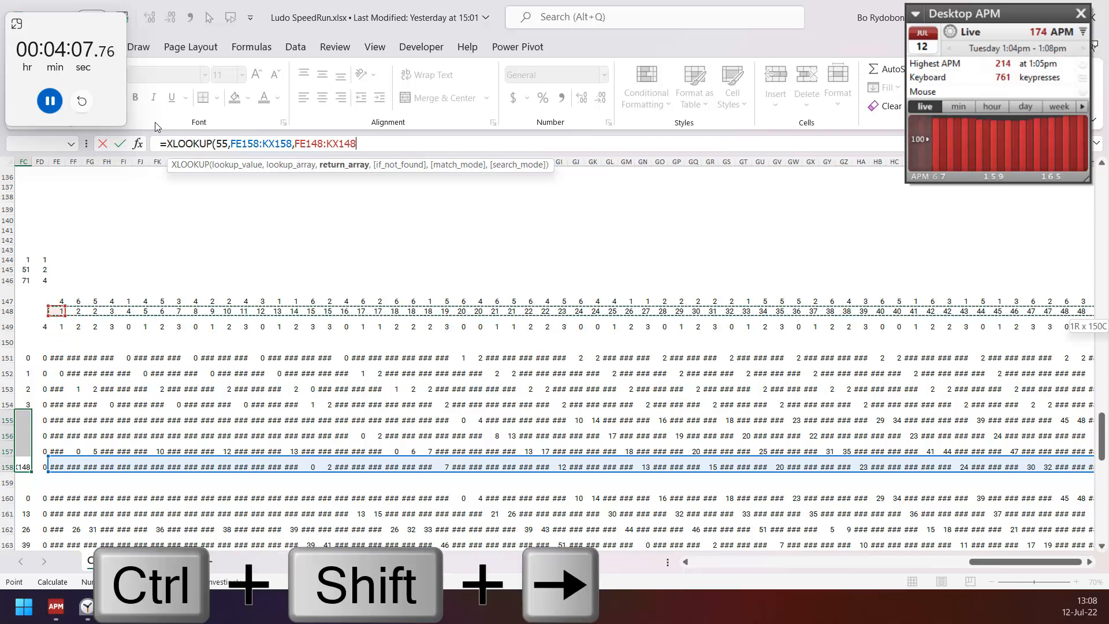
key("F4")
type(",999)")
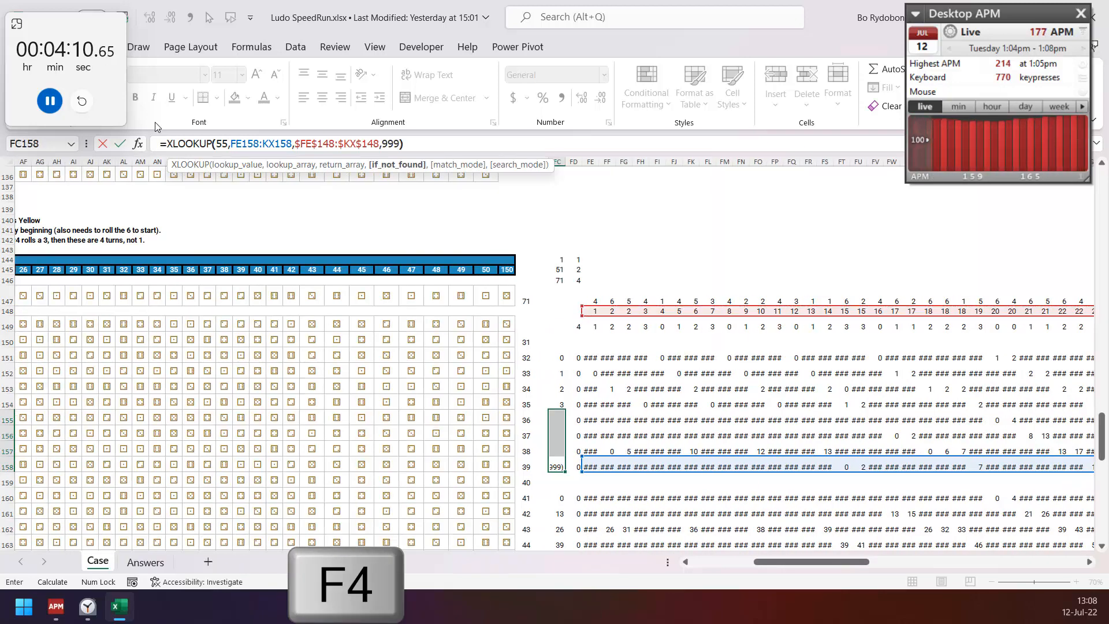
key("ctrl+Return")
Enter =MIN(FC155:FC158) in FB149.
key("Left")
key("Left")
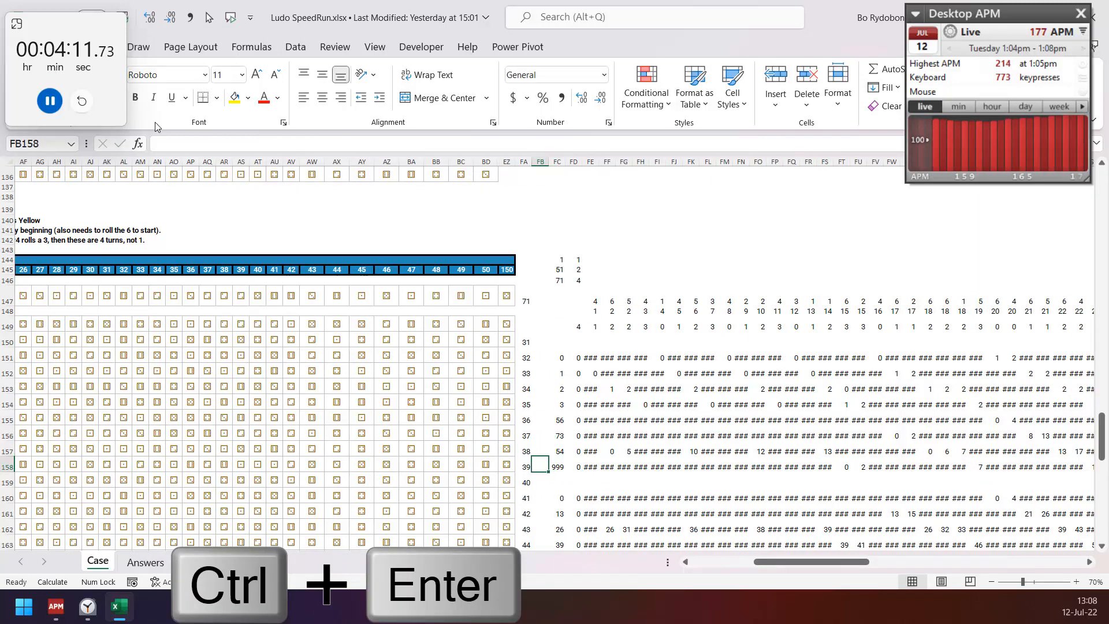
key("ctrl+Up")
key("Up")
key("Right")
type("=min")
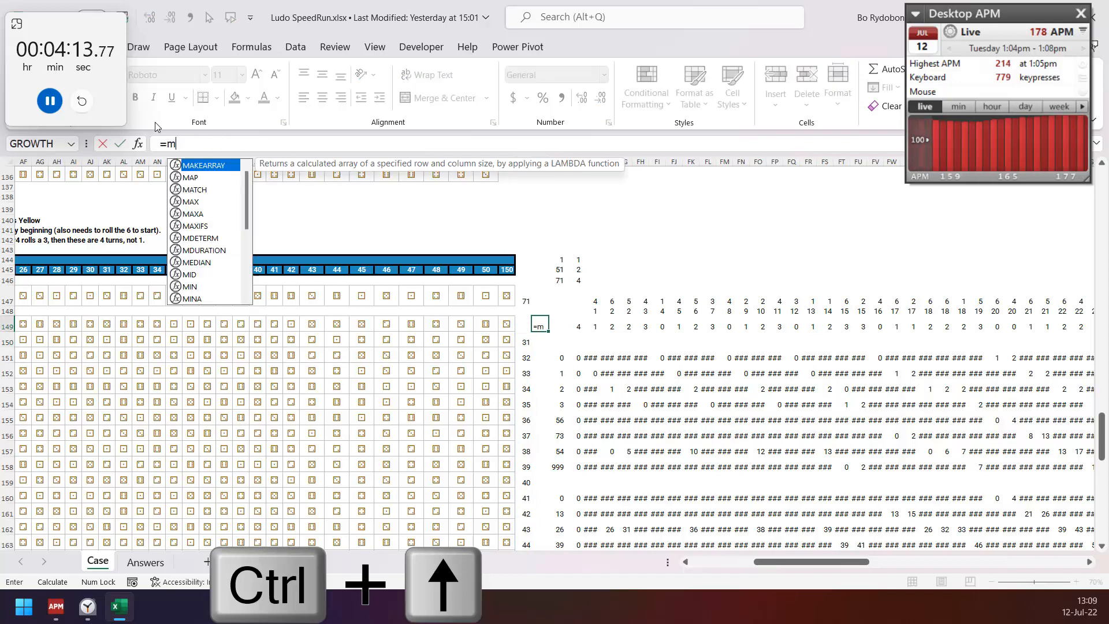
key("Tab")
key("Right")
key("Right")
key("Down")
key("Down")
key("Left")
key("ctrl+Down")
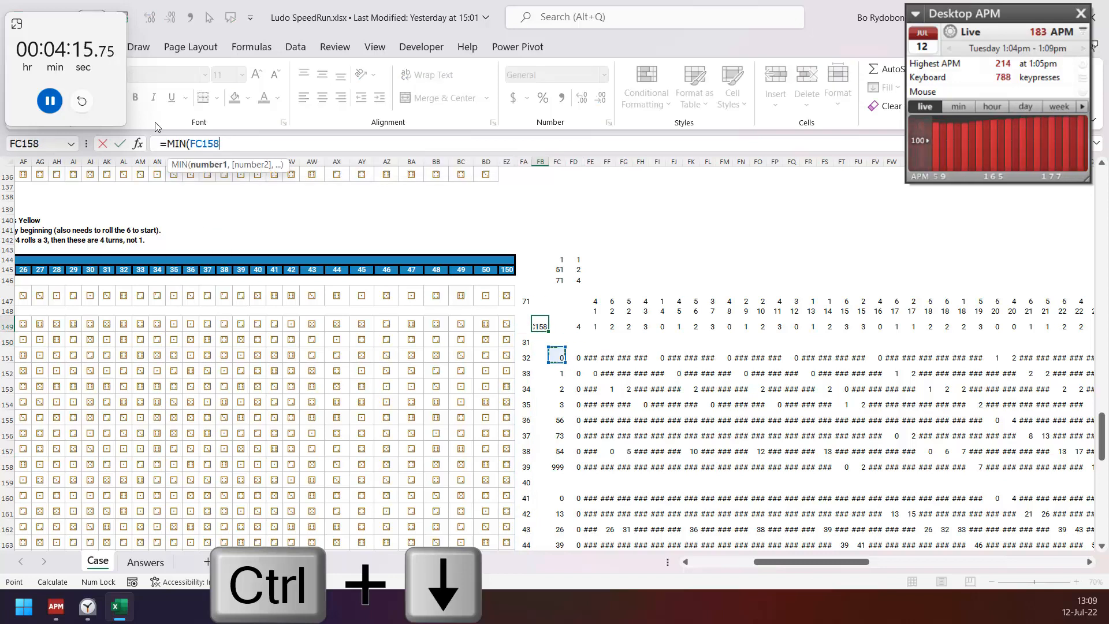
key("ctrl+shift+Up")
key("shift+Down")
key("shift+Down")
key("shift+Down")
key("shift+Down")
type(")")
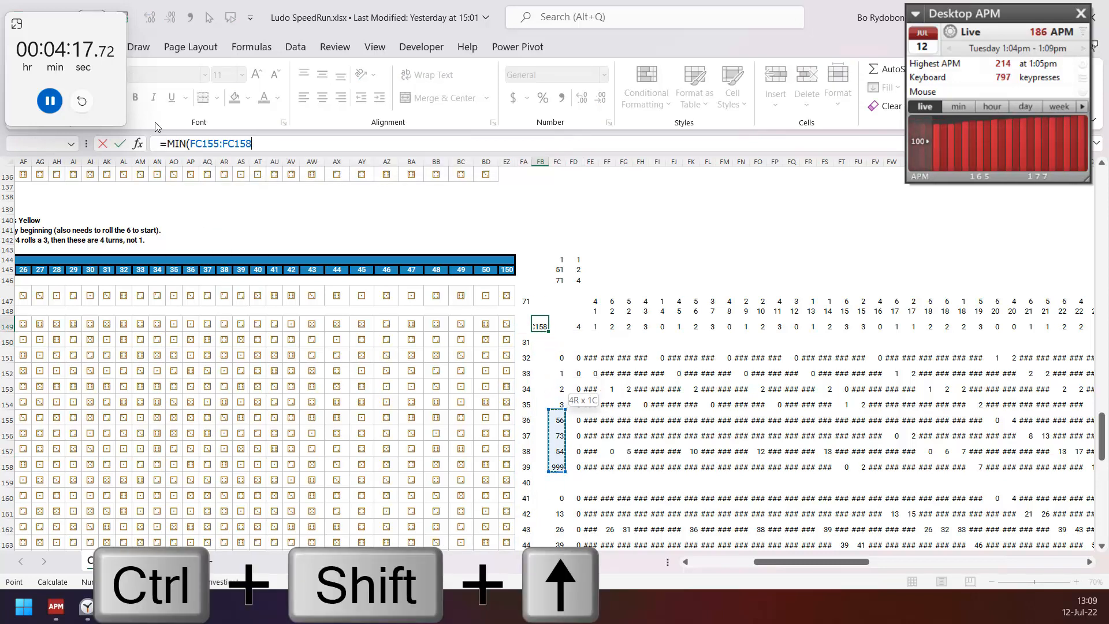
key("Up")
Name the two-column range of game numbers and results in columns FA:FB, starting at row 149, s.
key("Left")
key("Down")
key("shift+Right")
key("ctrl+shift+Down")
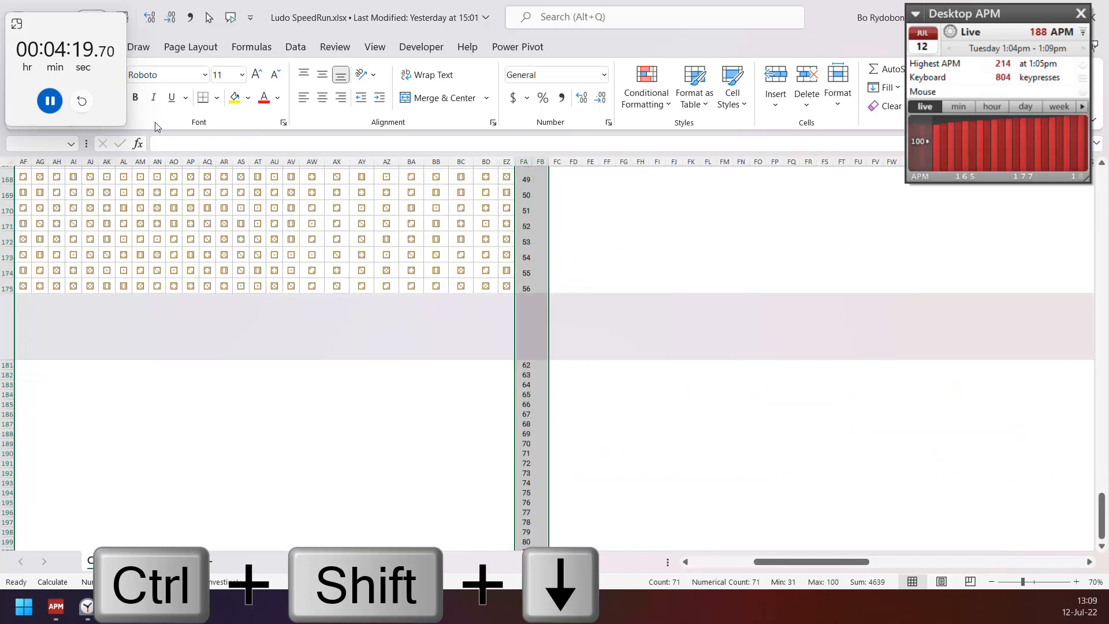
key("alt+F3")
type("s")
key("Return")
Create a what-if data table over the range s for the listed game numbers and recalculate it.
key("alt")
key("a")
key("w")
key("t")
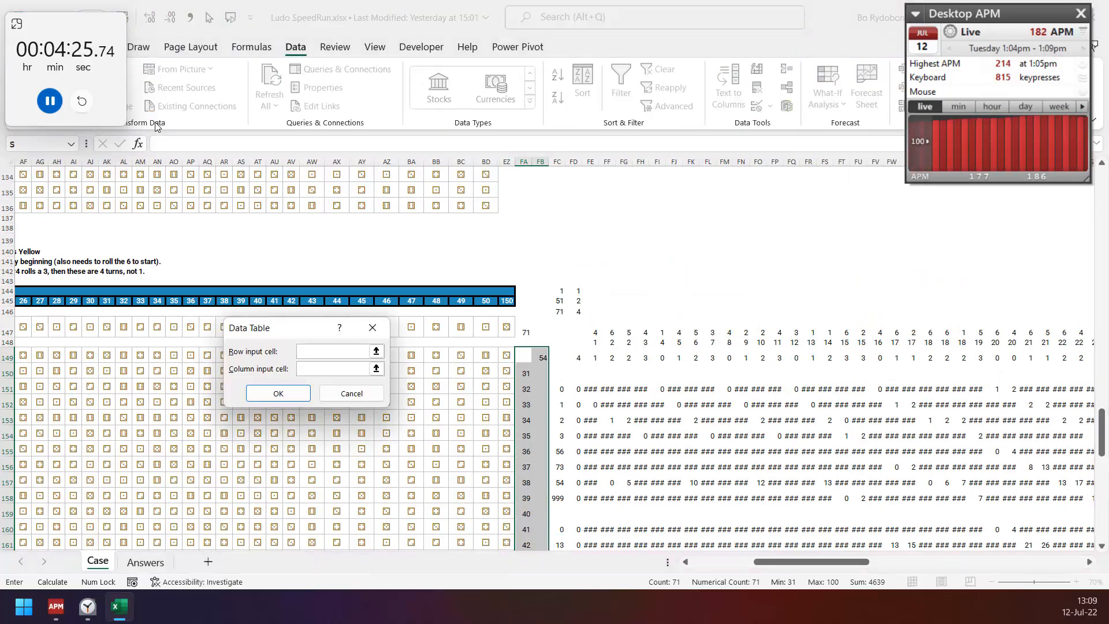
key("Return")
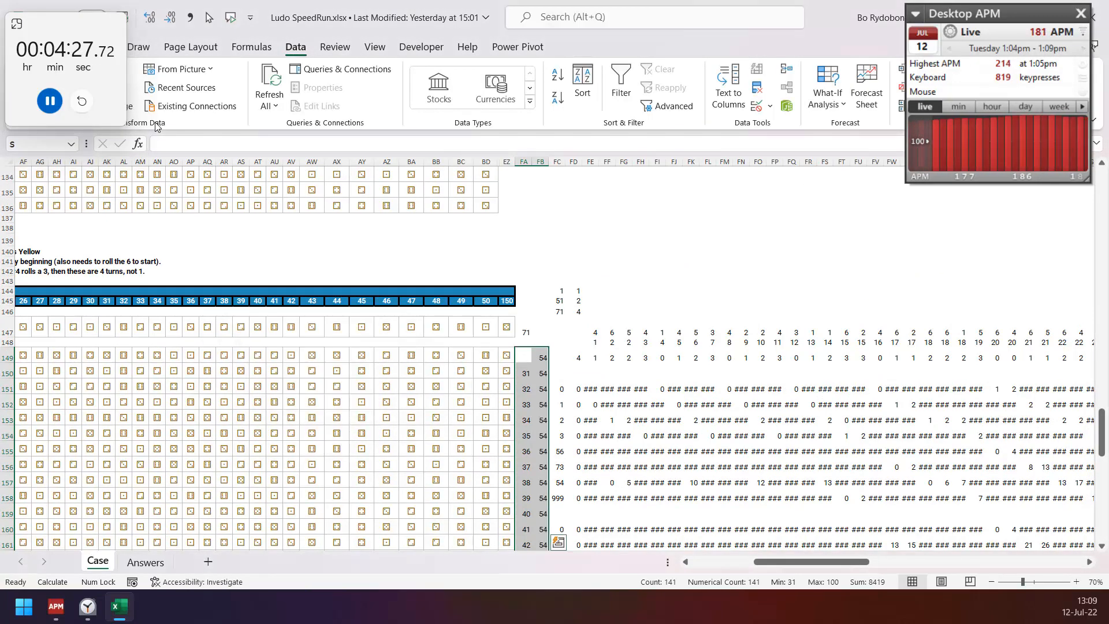
key("F9")
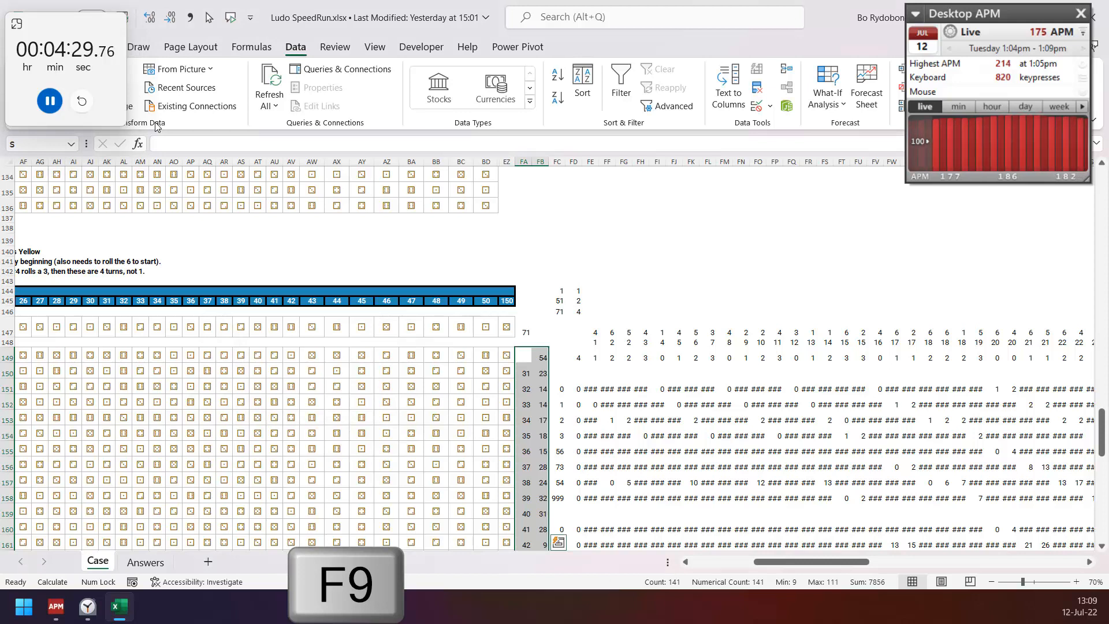
Enter =LOOKUP(B86:B105,s) in E86 to return the Level 3 answers.
key("ctrl+Left")
key("ctrl+Left")
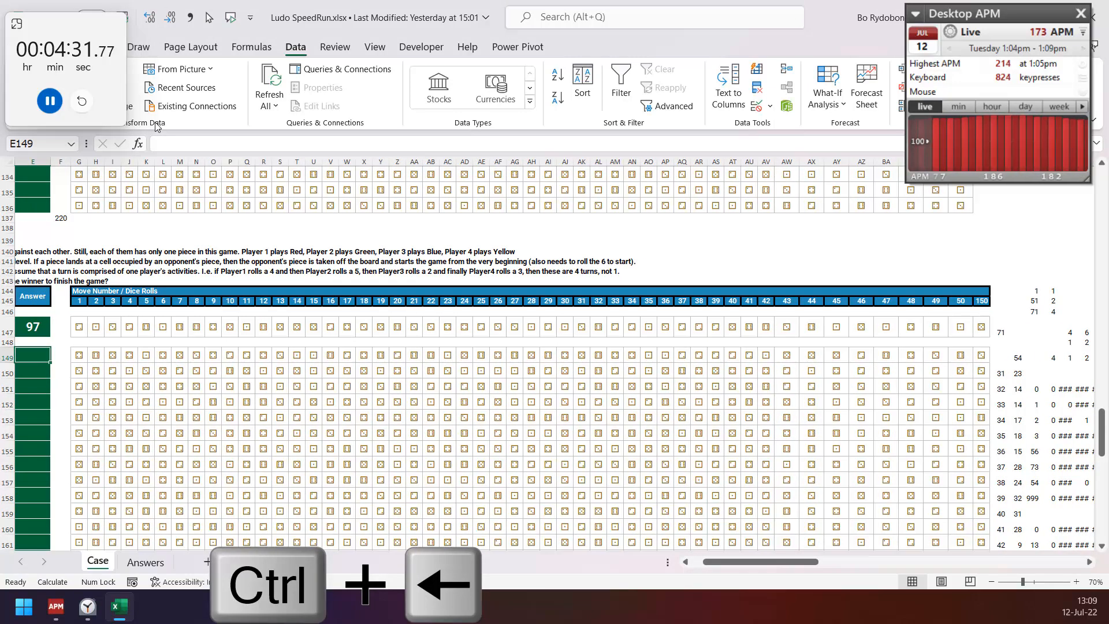
key("ctrl+Up")
key("ctrl+Up")
key("ctrl+Up")
key("ctrl+Up")
key("ctrl+Up")
key("ctrl+Up")
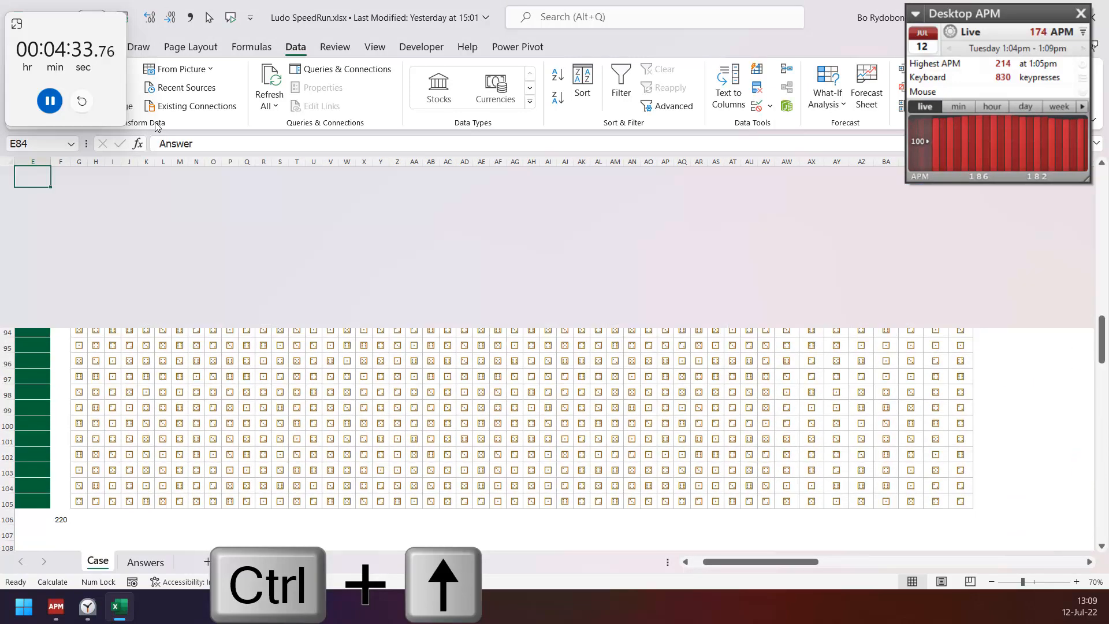
key("Down")
key("Down")
key("Down")
type("=loo")
key("Tab")
key("Left")
key("Left")
key("Left")
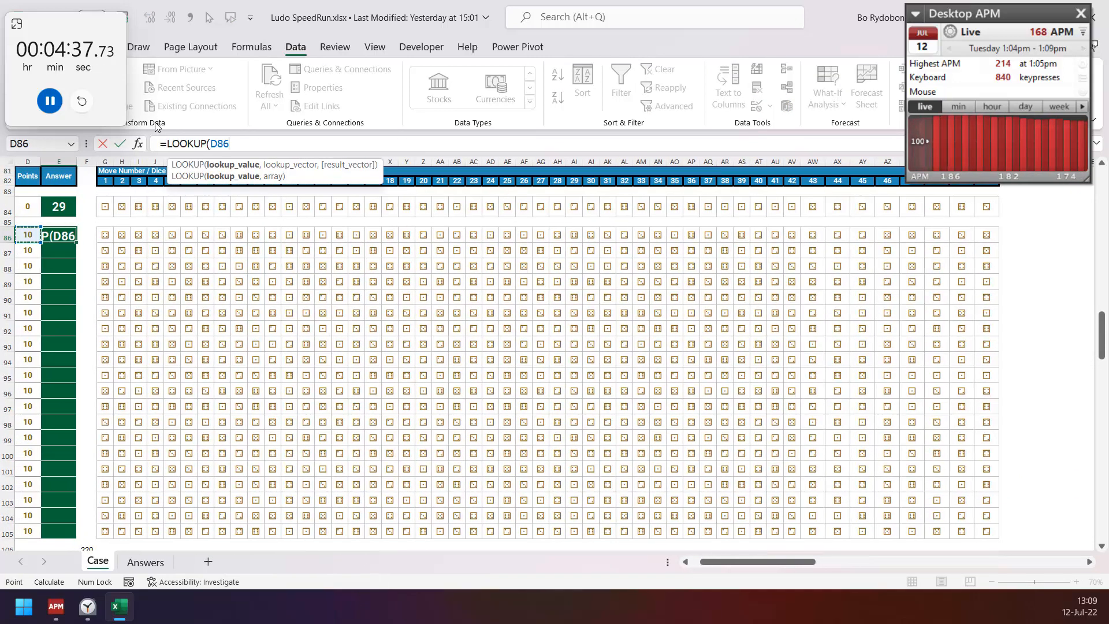
key("ctrl+shift+Down")
type(",s")
key("ctrl+Return")
Copy the LOOKUP formula from E86 to E117 for the Level 4 answers.
key("ctrl+c")
key("ctrl+Down")
key("ctrl+Down")
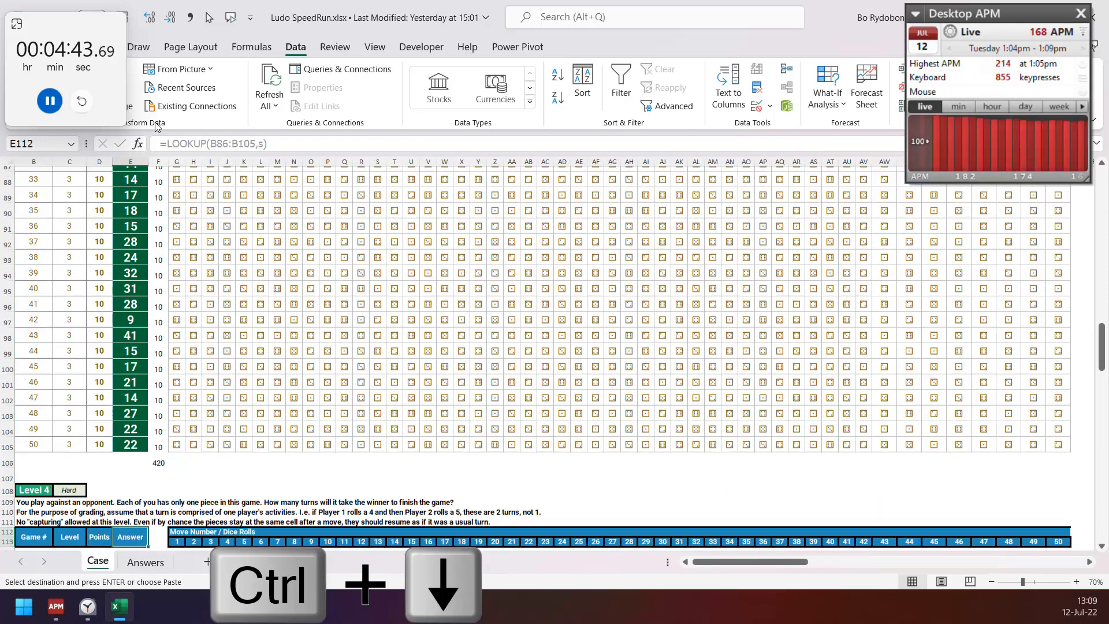
key("Down")
key("Down")
key("Down")
key("Down")
key("Down")
key("ctrl+v")
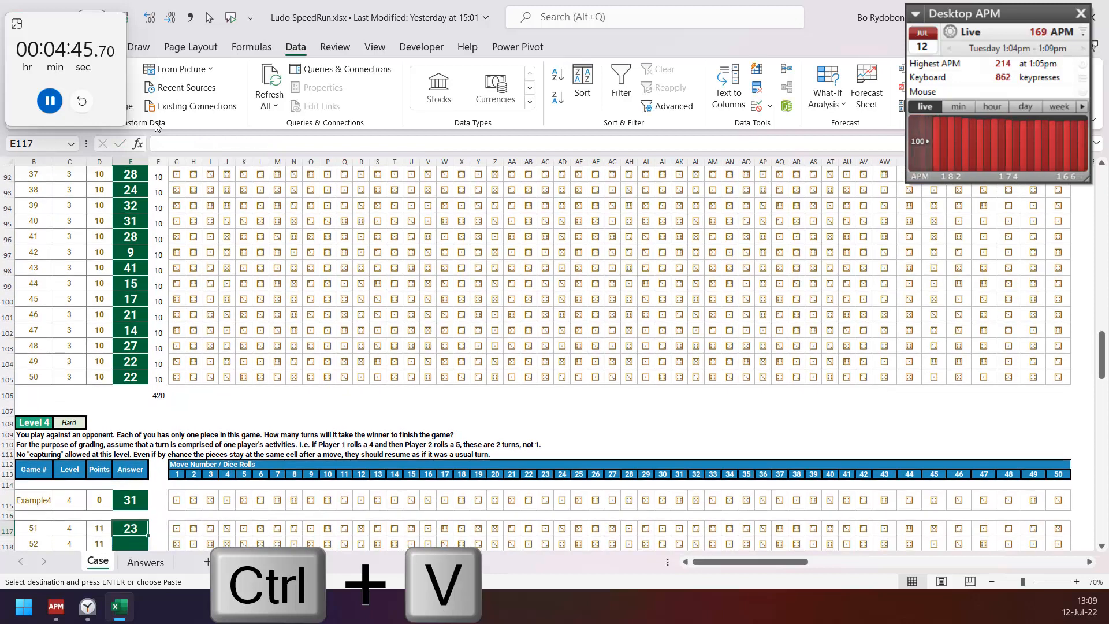
Enter =LOOKUP(B149:B178,s) in E149 to return the Level 5 answers, and pause the stopwatch.
key("ctrl+Down")
key("ctrl+Down")
key("ctrl+Down")
key("Down")
key("Down")
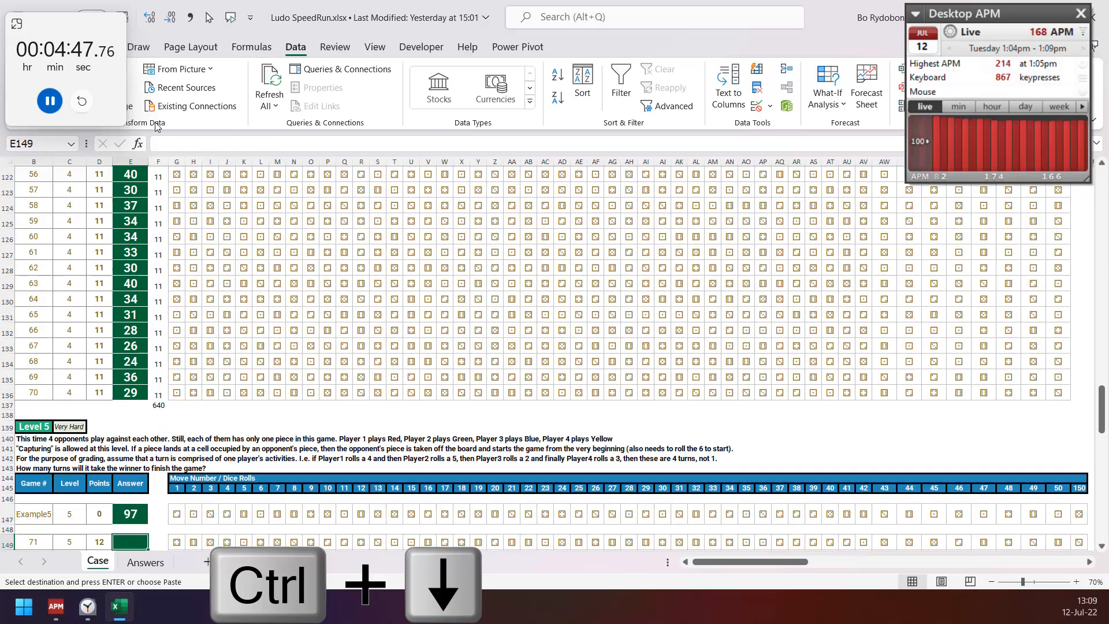
type("=loo")
key("Tab")
key("Left")
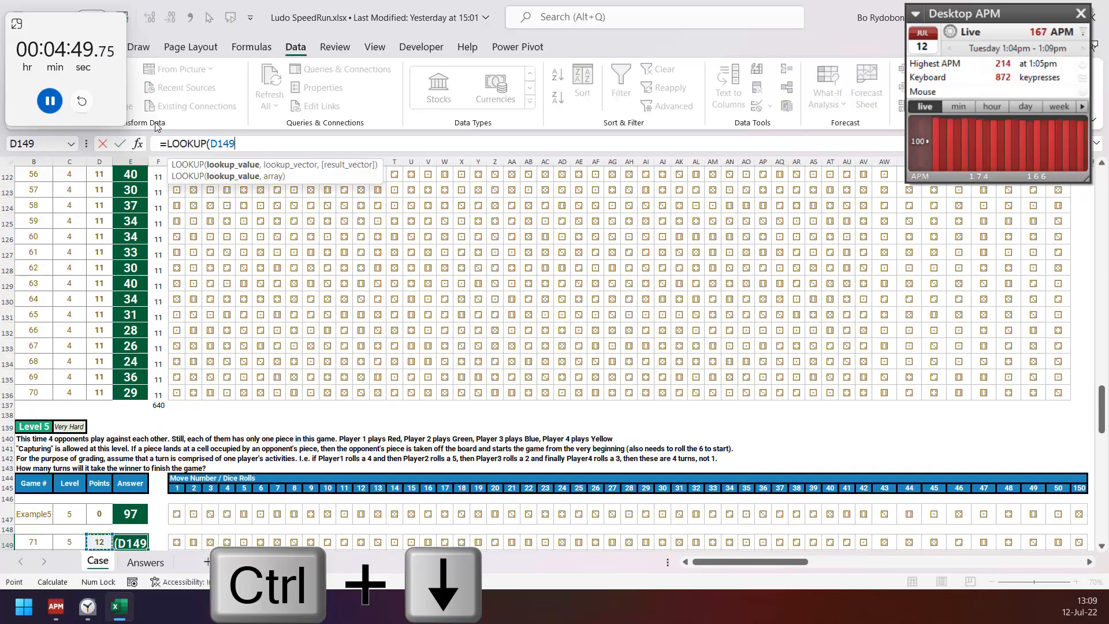
key("Left")
key("Left")
key("ctrl+shift+Down")
type(",s)")
key("ctrl+Return")
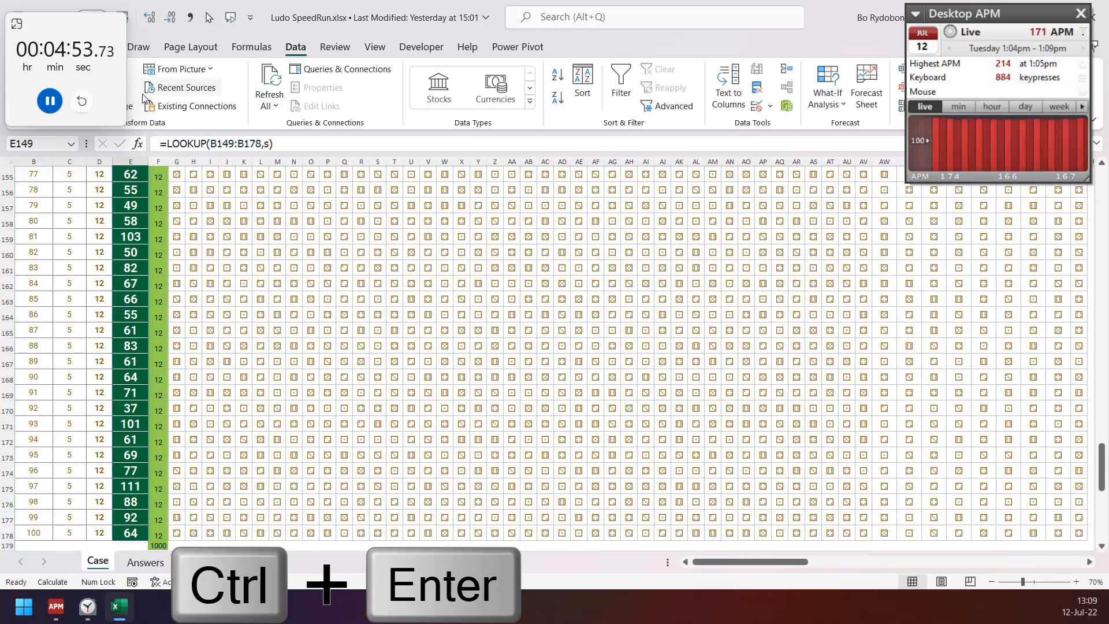
left_click(49, 103)
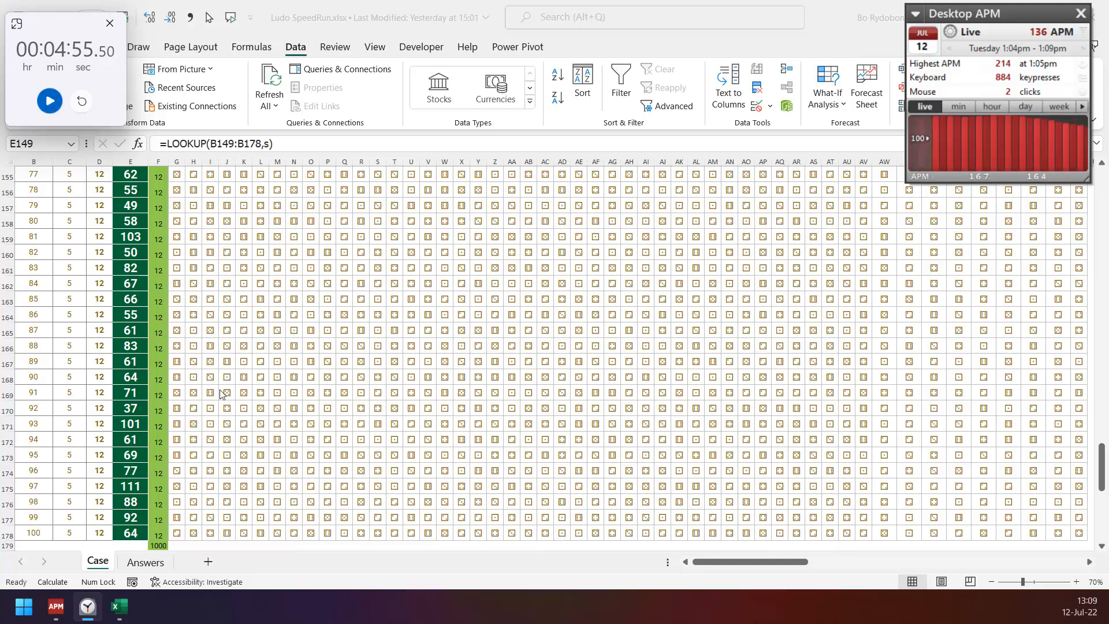
Review the answer and points columns of all levels, from Level 5 back up to Level 1.
scroll(219, 394, "up", 3)
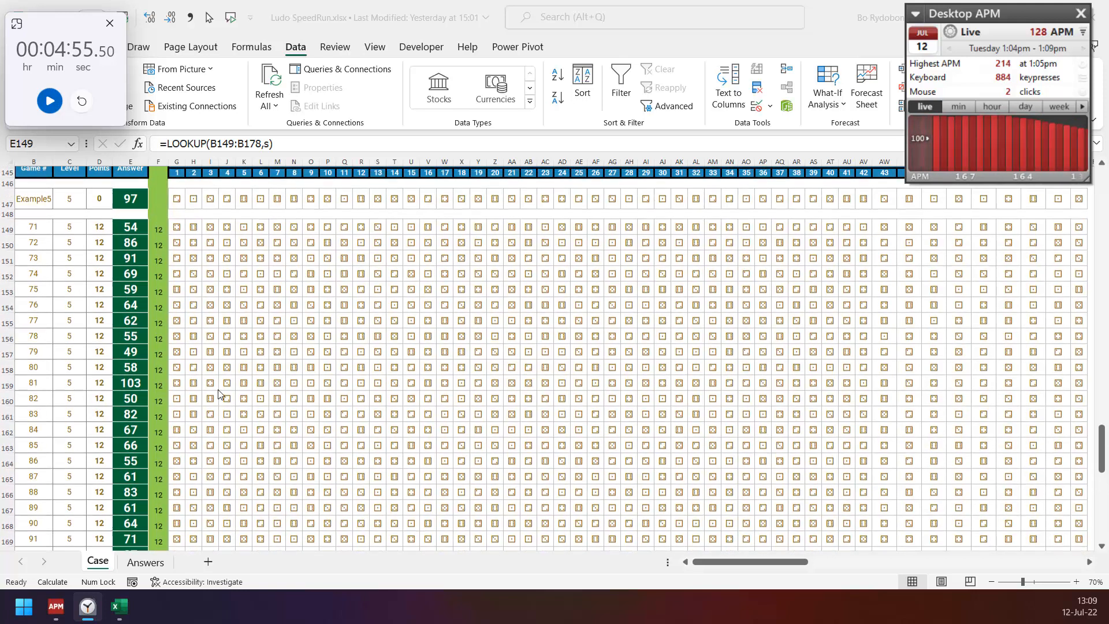
scroll(219, 394, "up", 3)
scroll(219, 394, "up", 5)
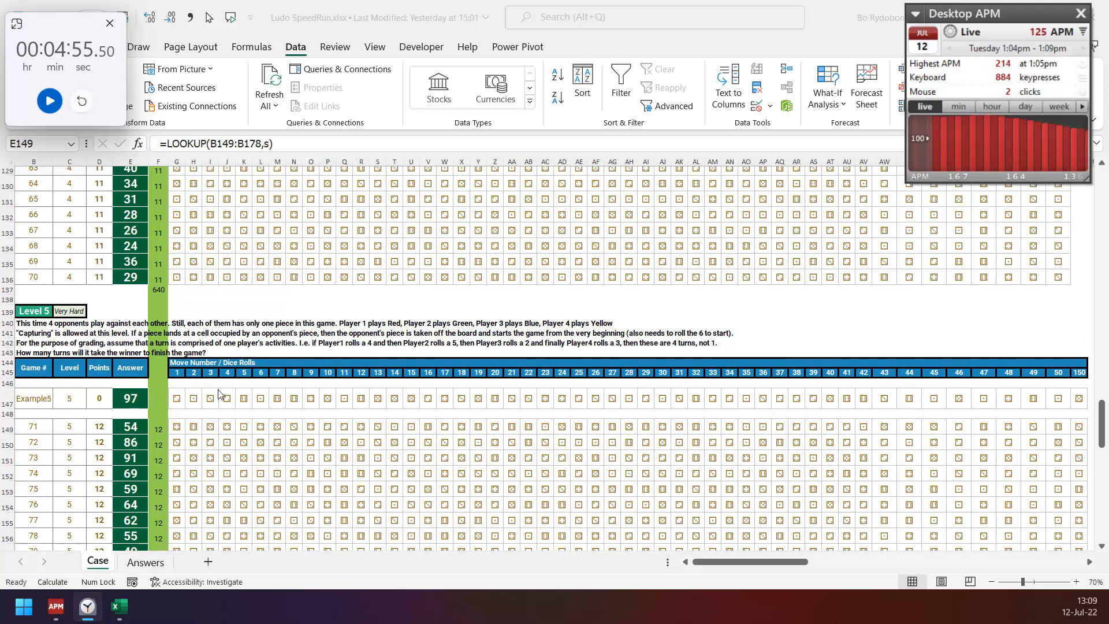
scroll(219, 394, "up", 1)
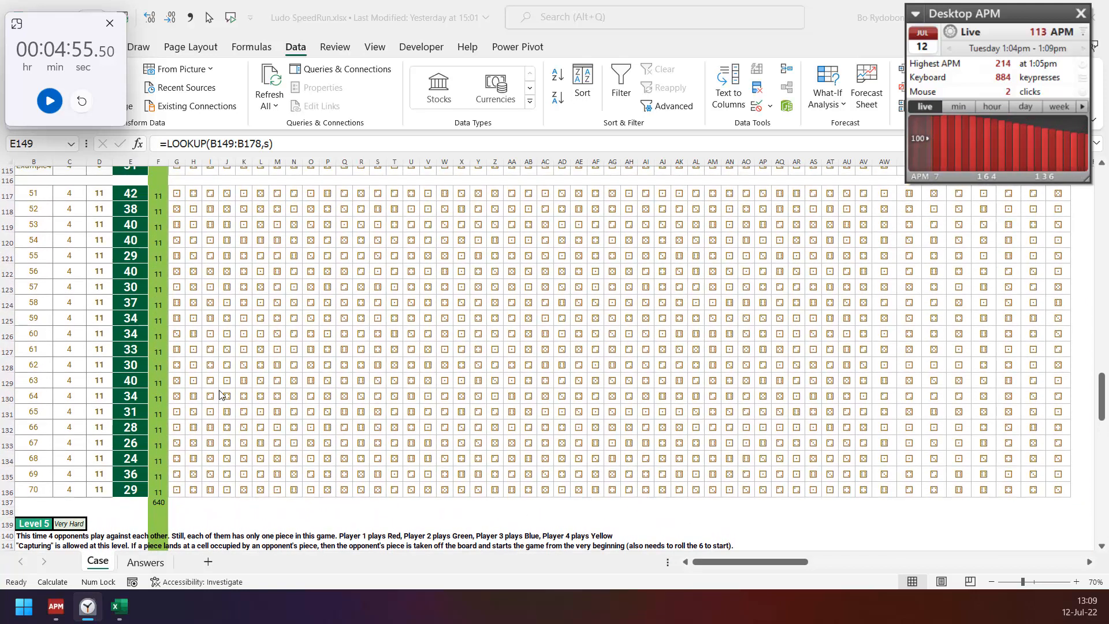
scroll(219, 394, "up", 7)
scroll(229, 394, "up", 5)
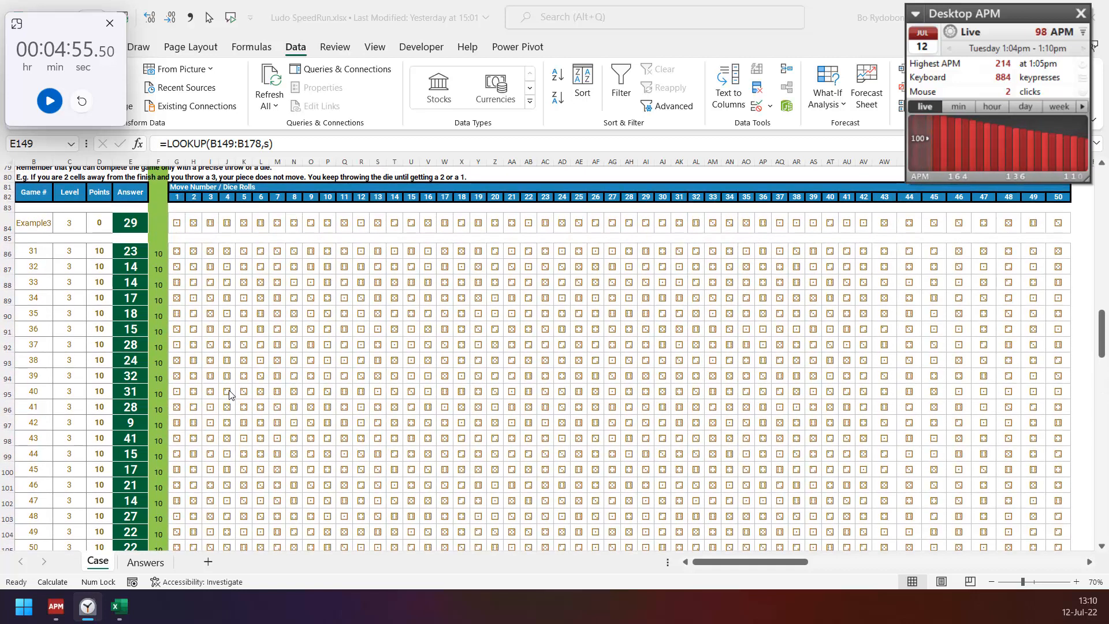
scroll(228, 394, "down", 2)
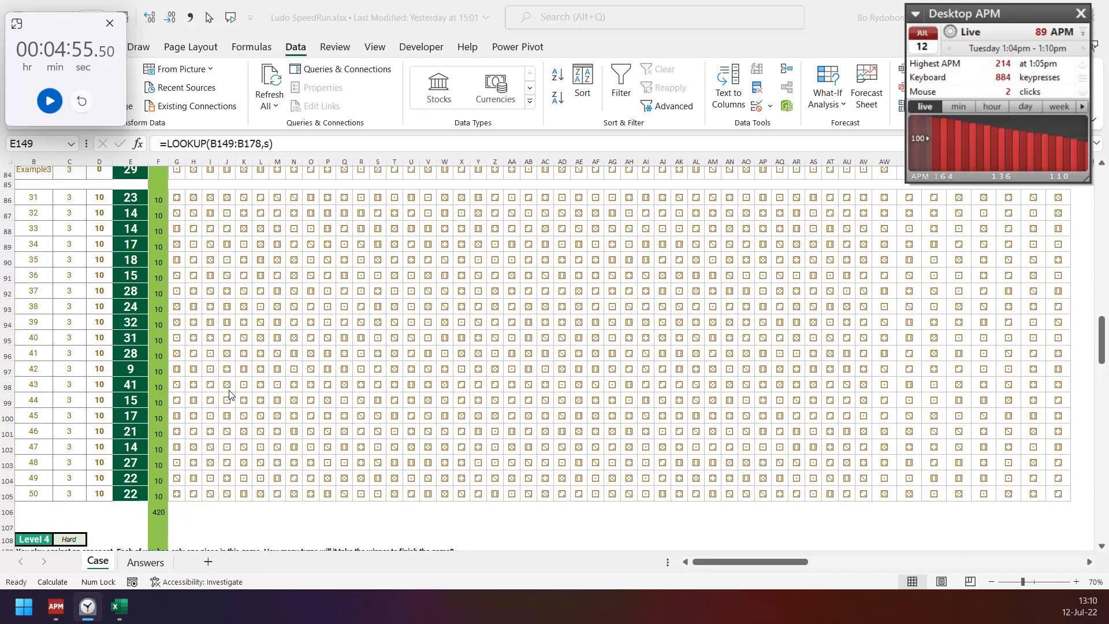
scroll(243, 400, "up", 9)
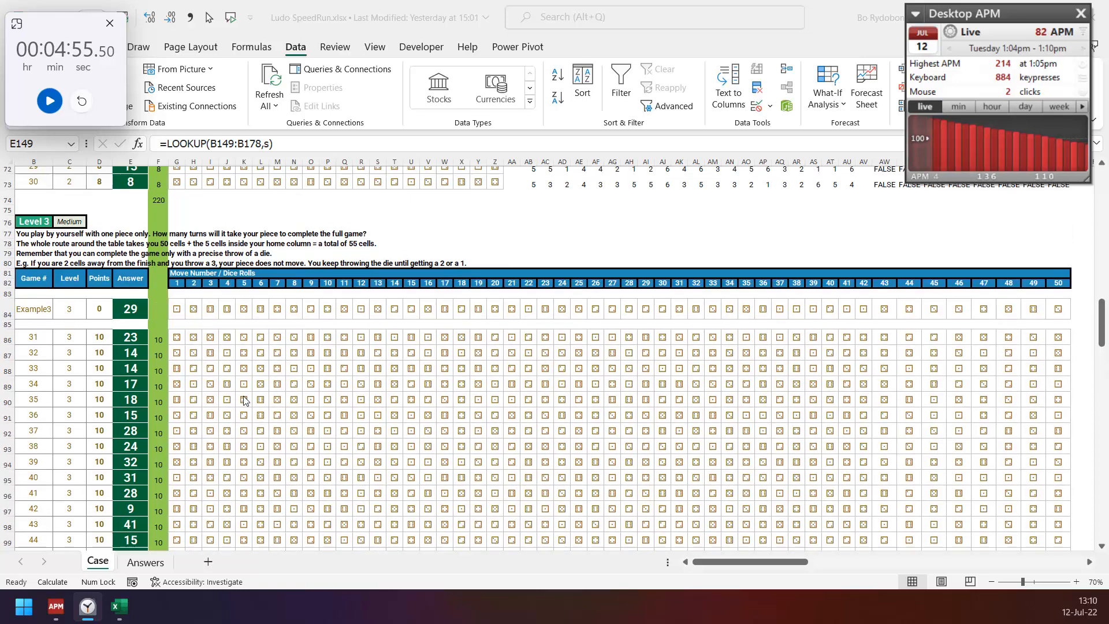
scroll(249, 400, "up", 2)
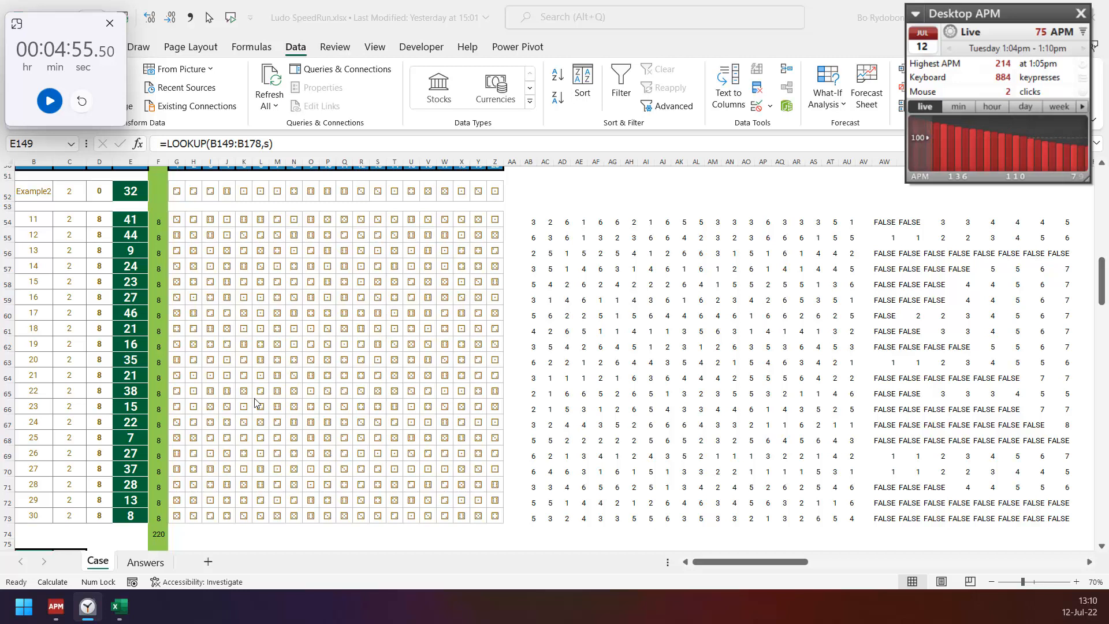
scroll(258, 402, "up", 9)
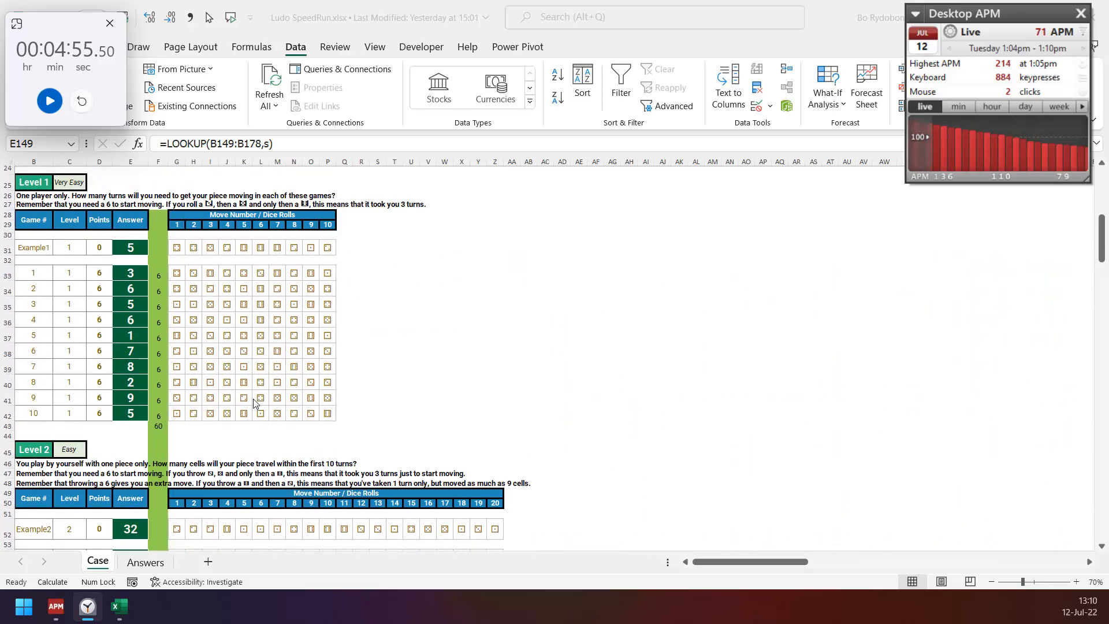